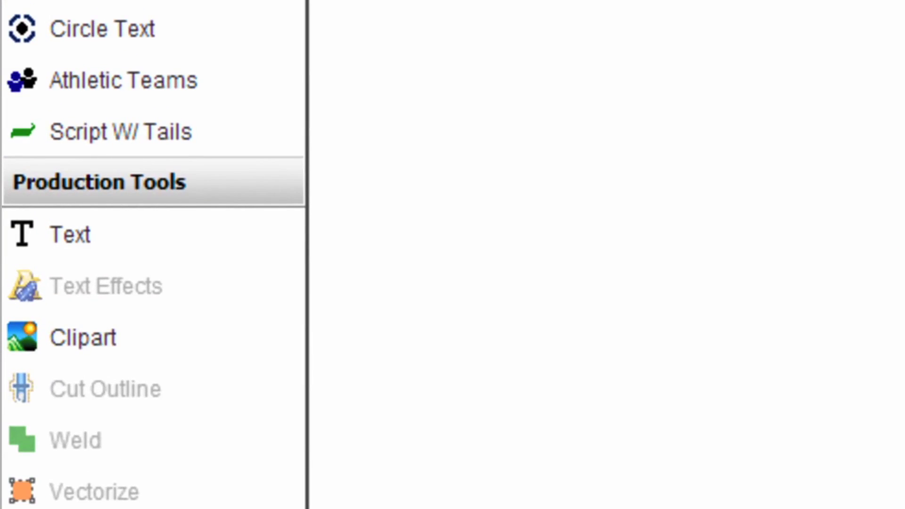
Step: Create a new text object reading AGHS in the Aargau-Poster font
click(121, 235)
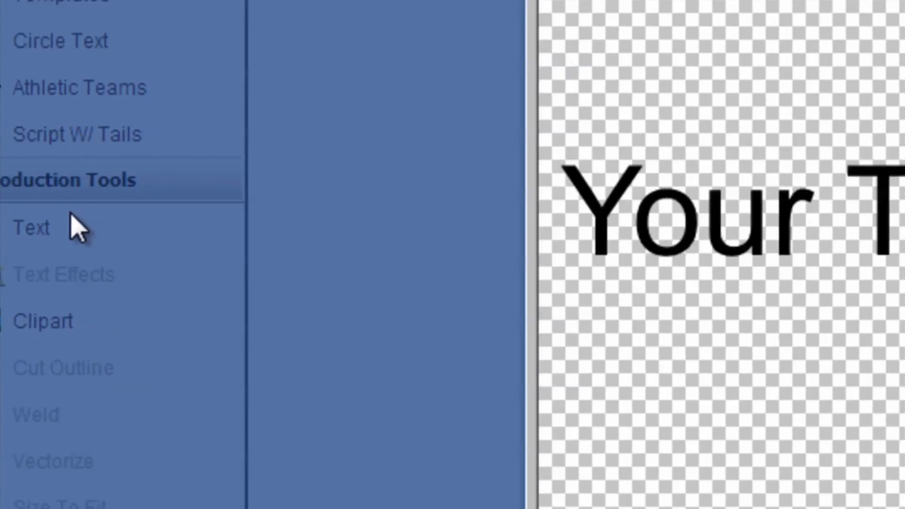
triple_click(599, 48)
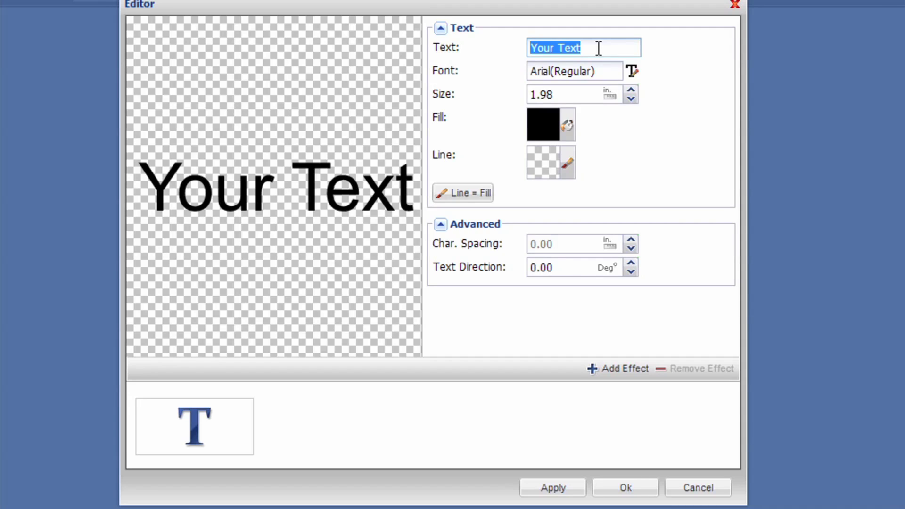
text(AGHS)
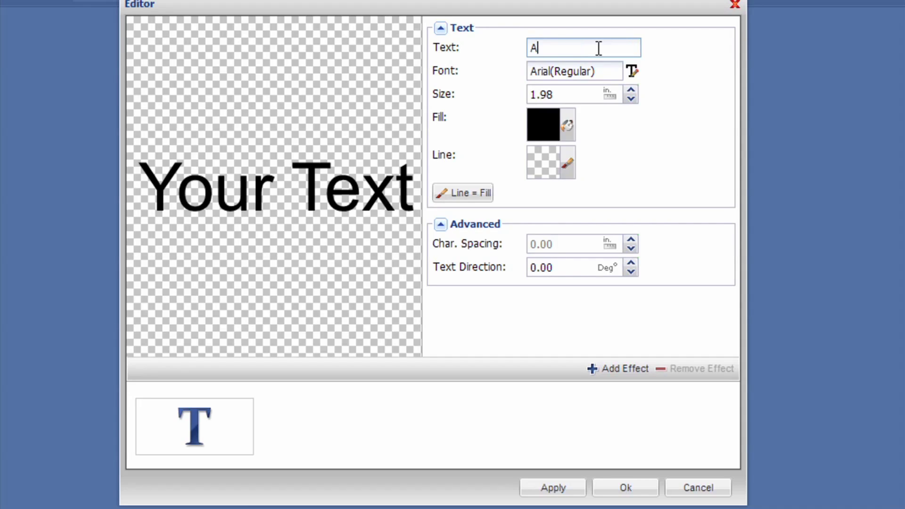
click(598, 72)
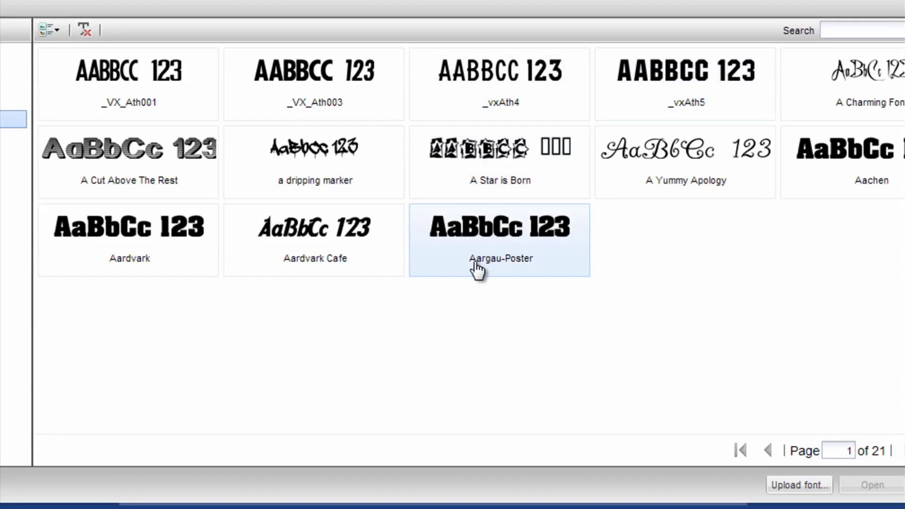
click(485, 249)
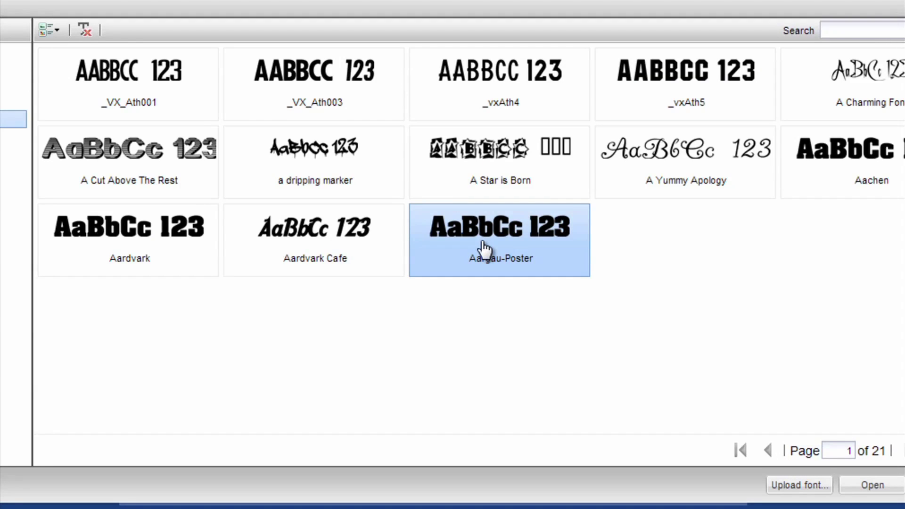
click(859, 485)
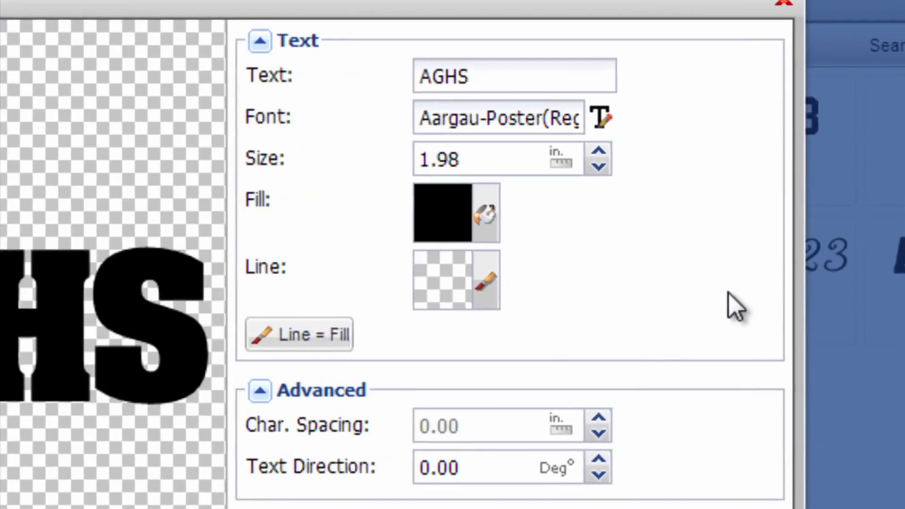
Step: Change the AGHS text size from 1.98 to 4 in
double_click(487, 157)
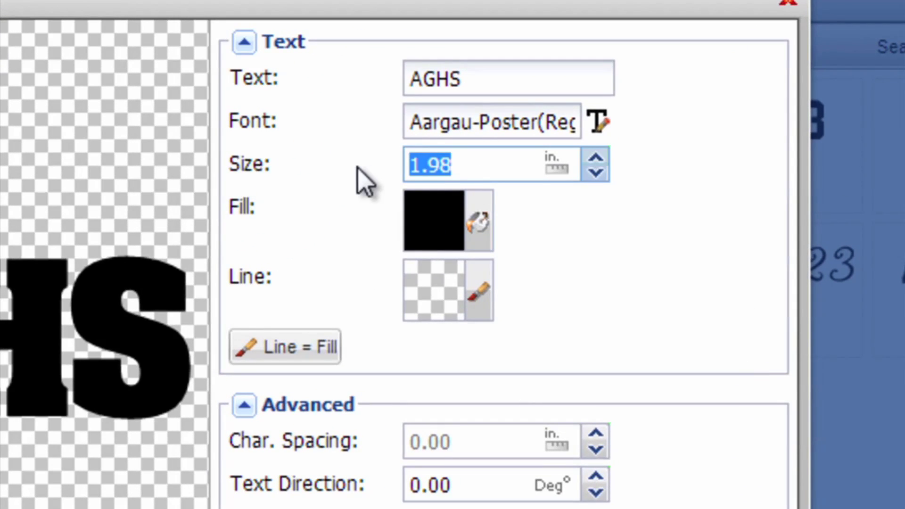
text(4)
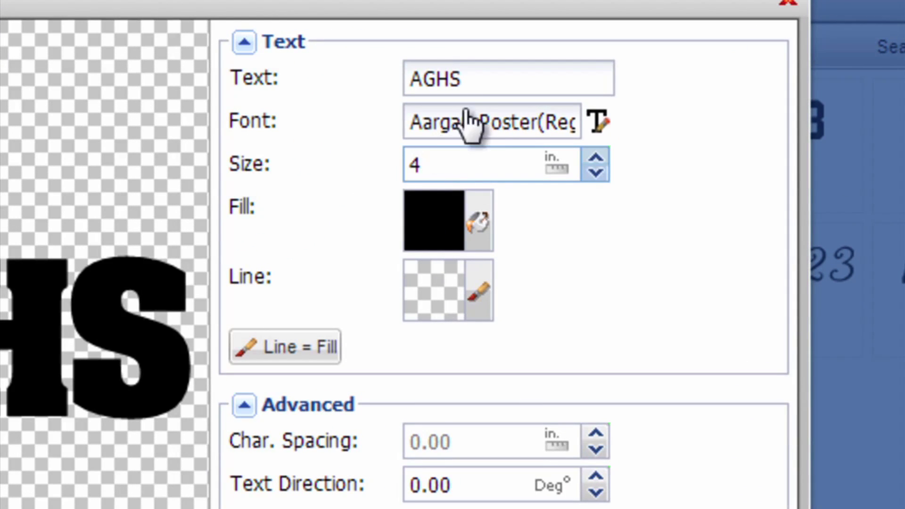
click(495, 80)
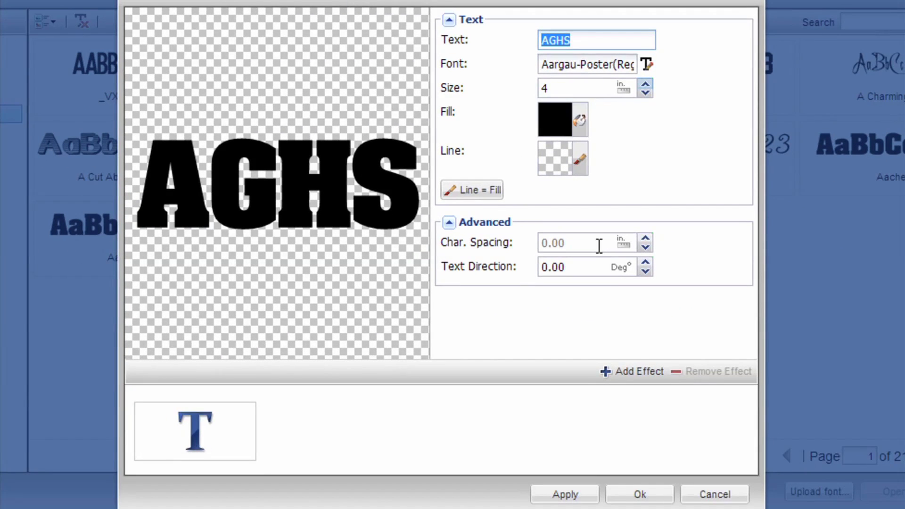
click(640, 381)
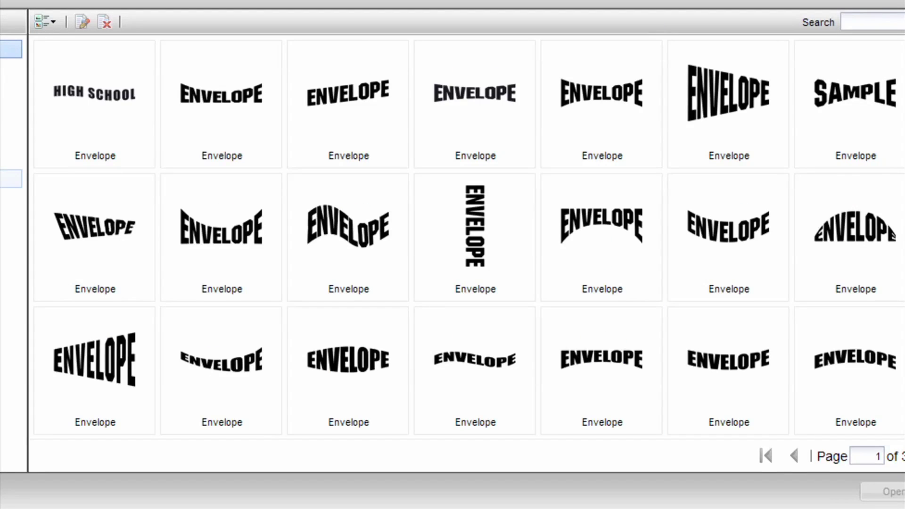
Step: Apply the third Contour effect with a magenta fill and place AGHS on the canvas
click(6, 178)
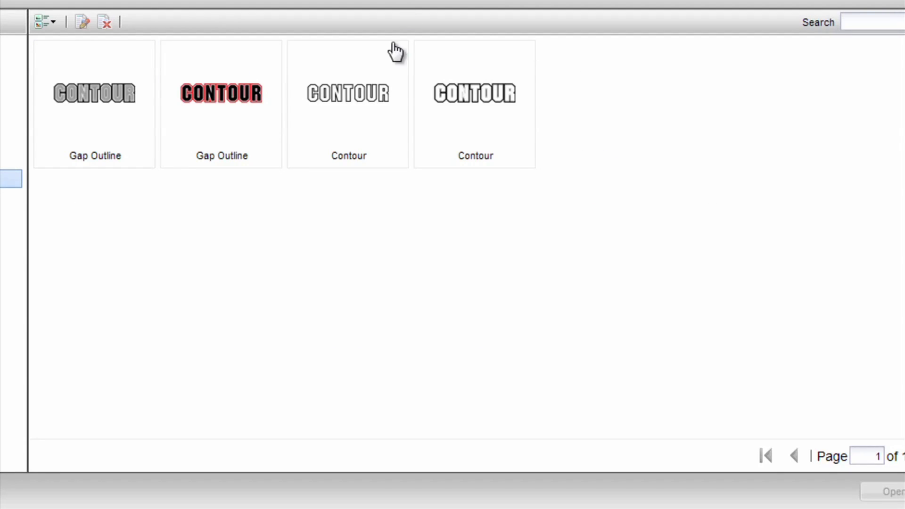
click(369, 124)
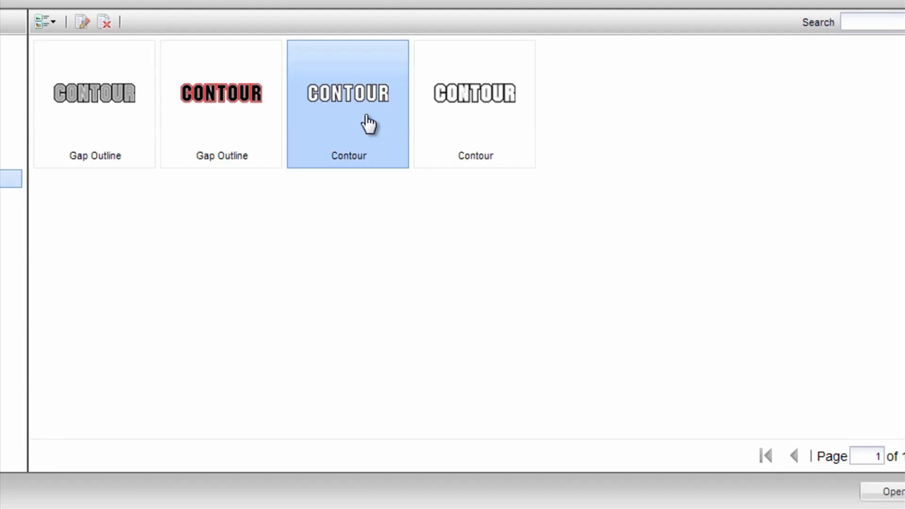
click(898, 493)
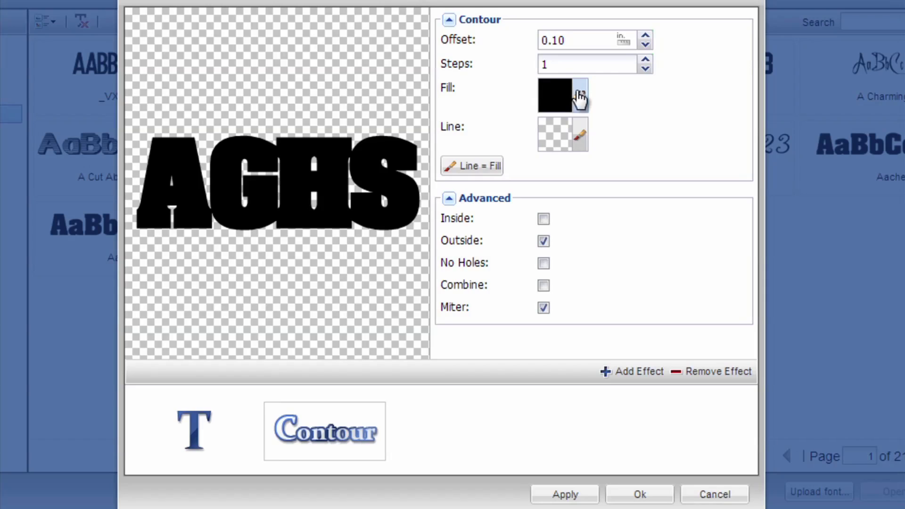
click(581, 97)
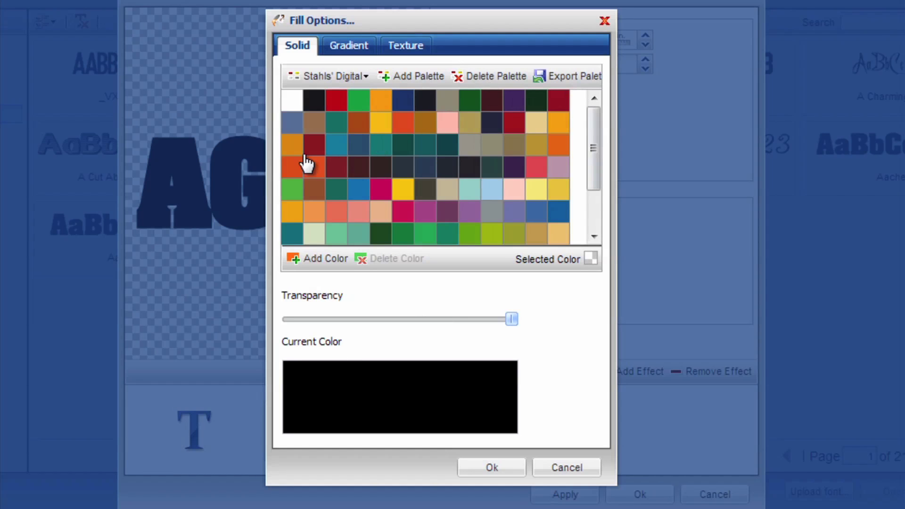
click(381, 190)
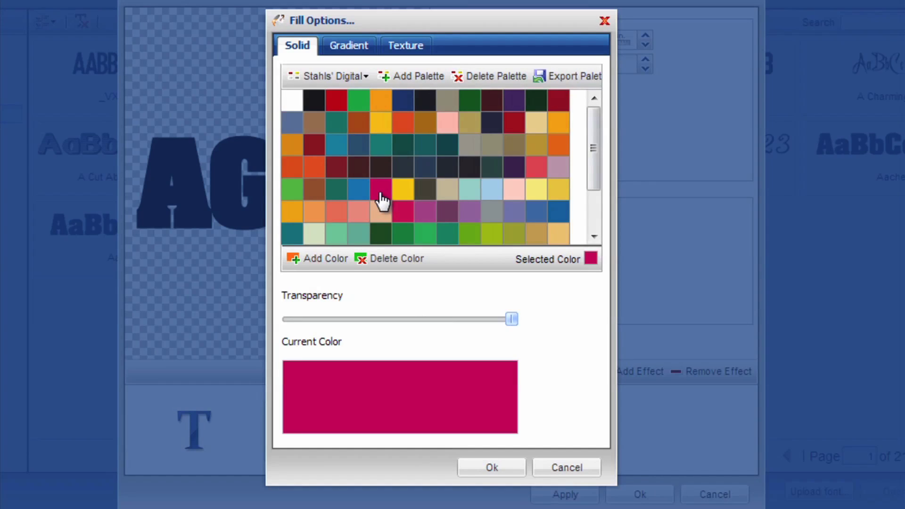
click(483, 469)
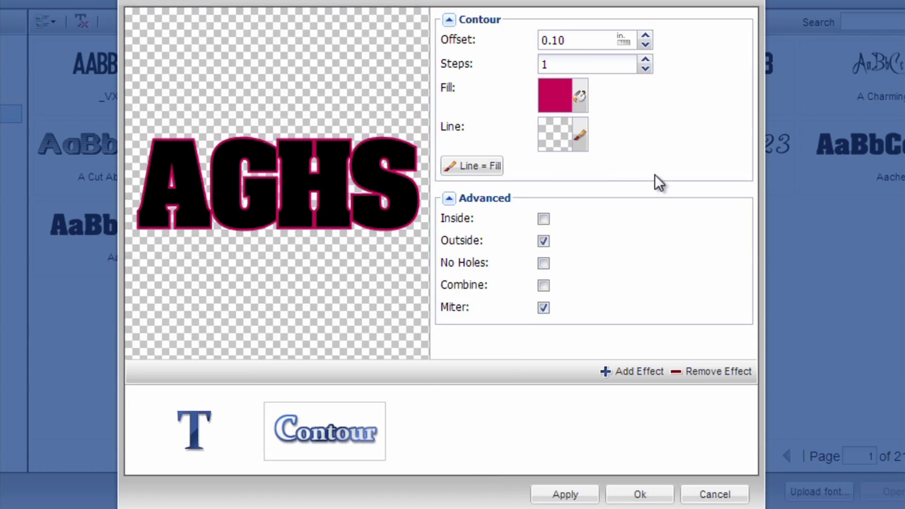
click(642, 495)
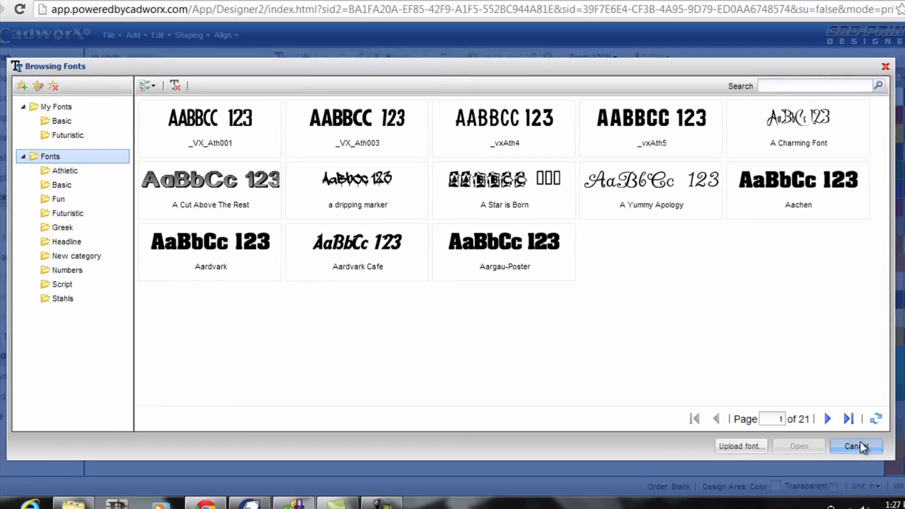
click(860, 446)
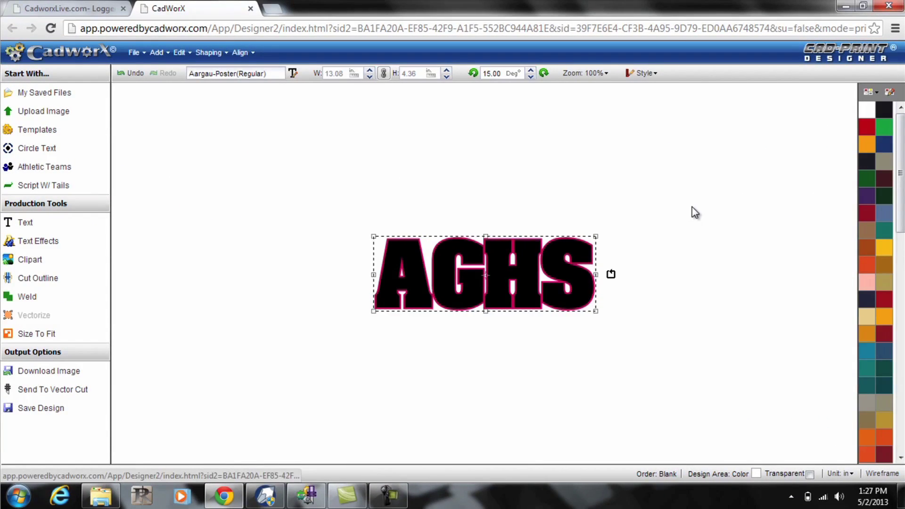
Step: Break AGHS apart by colours and drag the black letters beside the pink AGHS
click(209, 53)
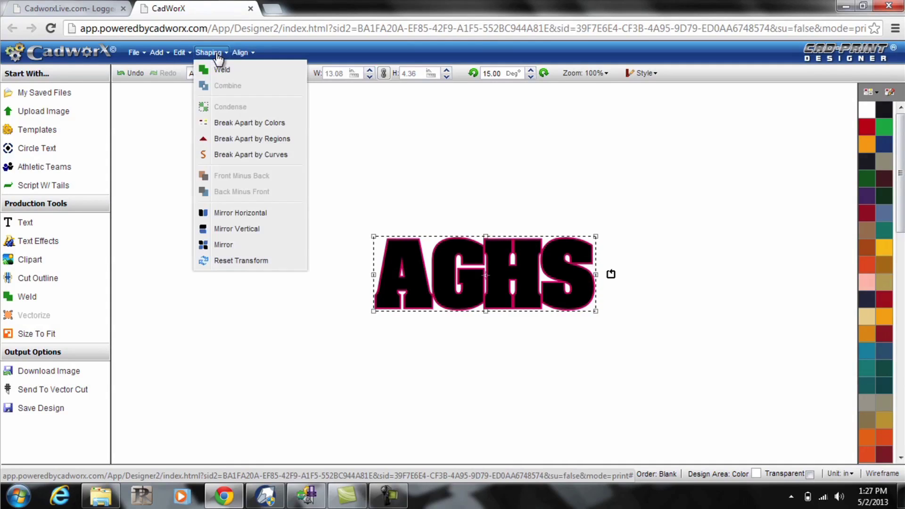
click(254, 126)
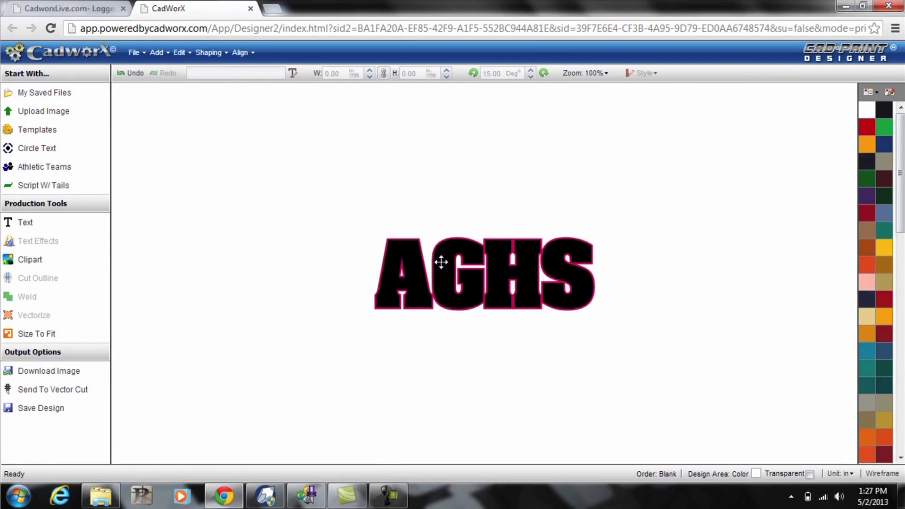
drag(442, 262, 337, 162)
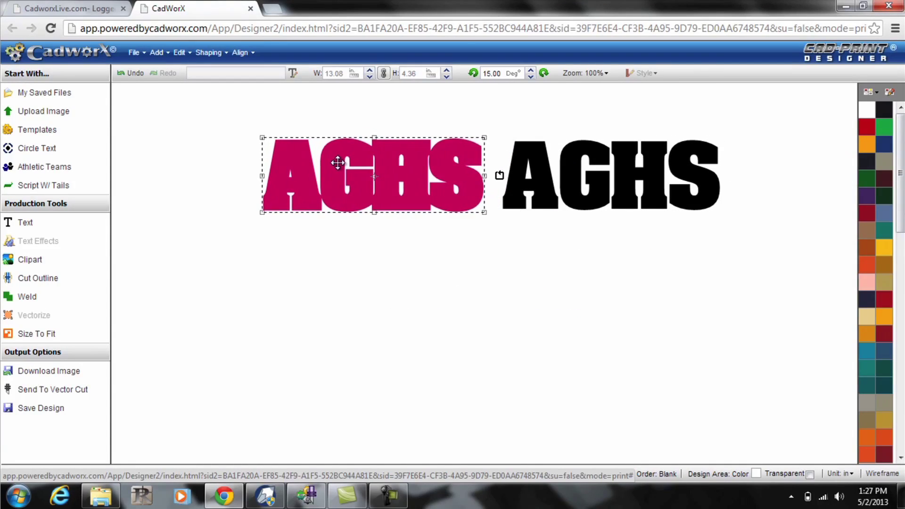
click(225, 289)
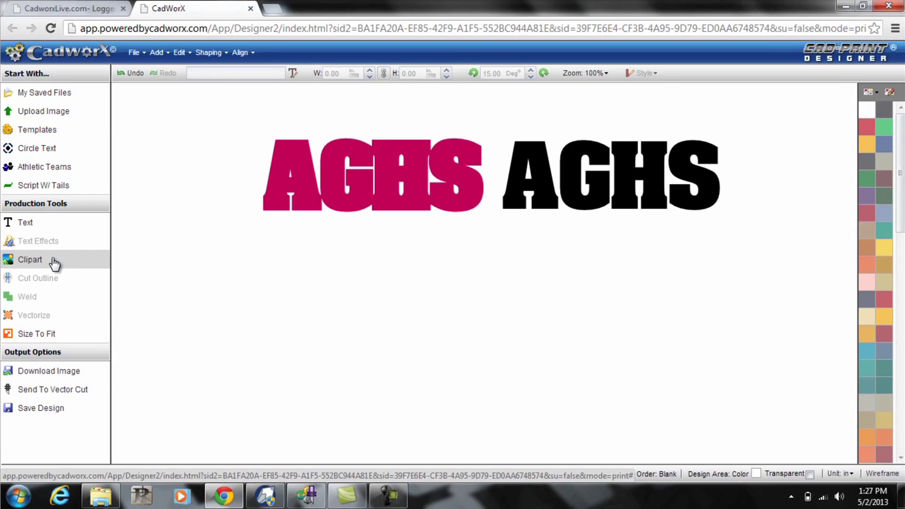
click(134, 52)
Step: Search the clipart library for ZEBRA and place the zebra-stripe pattern on the design
click(171, 237)
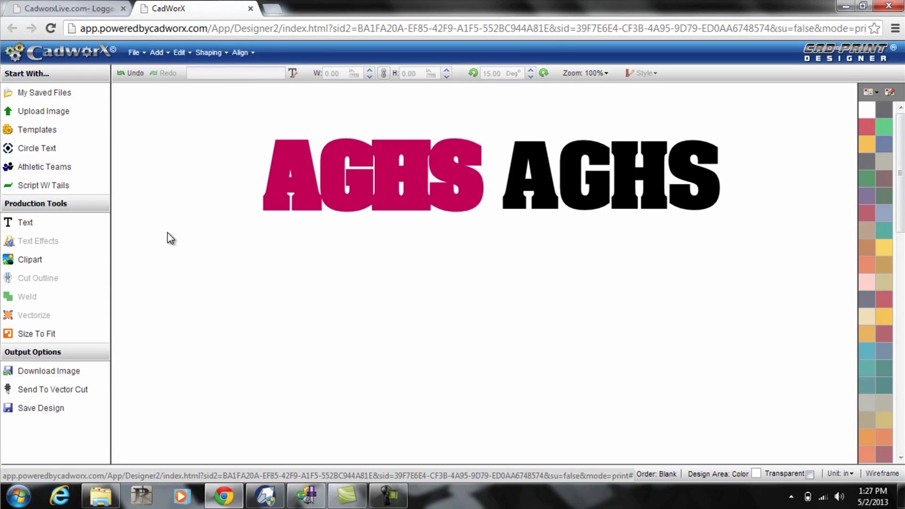
click(52, 262)
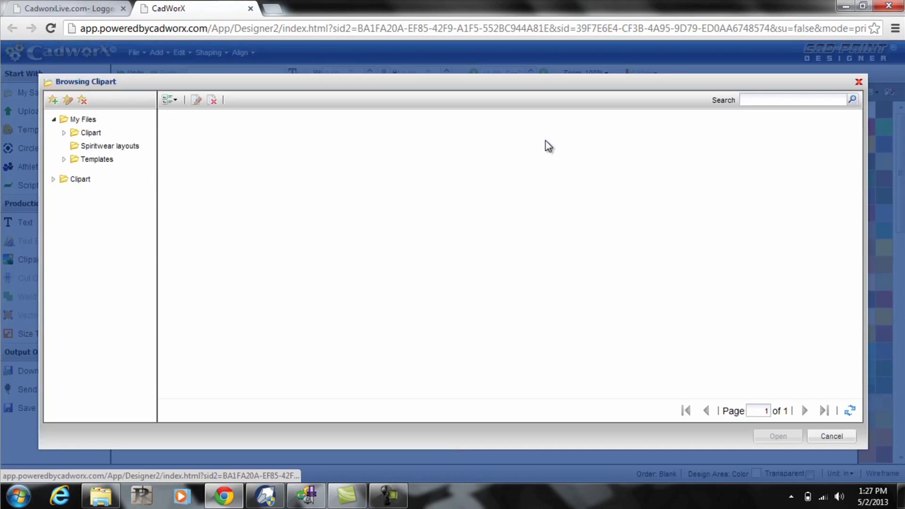
click(773, 99)
text(ZE)
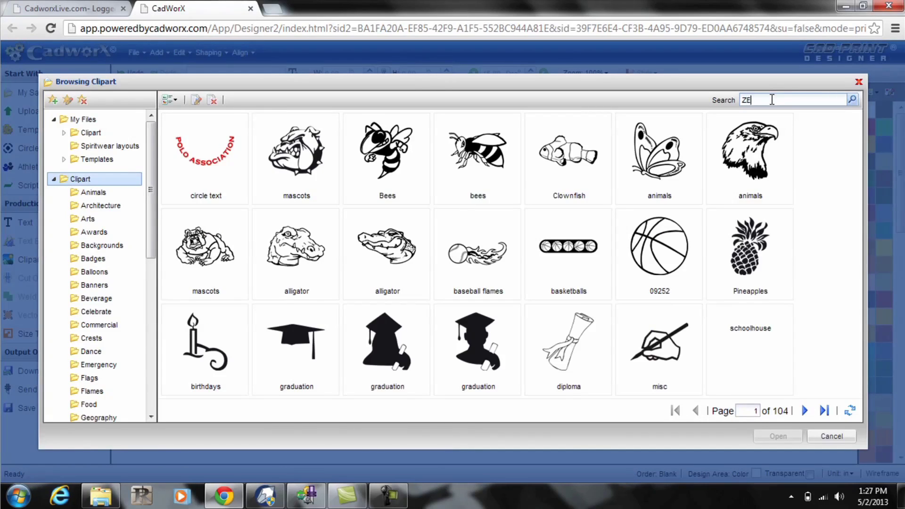
text(BRA)
key(Return)
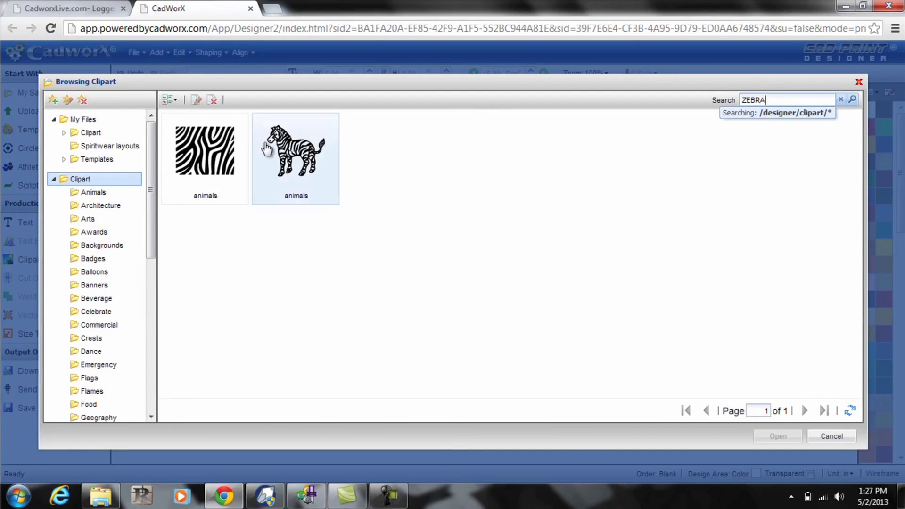
click(209, 164)
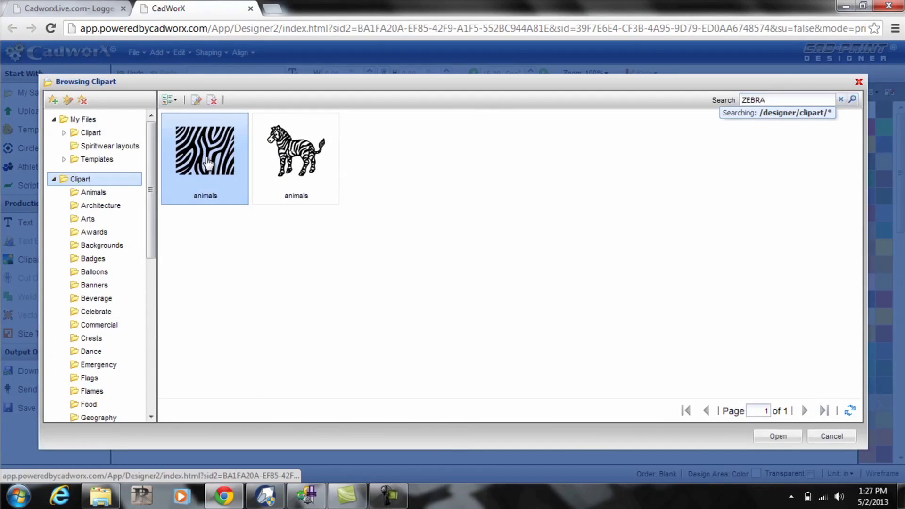
click(777, 437)
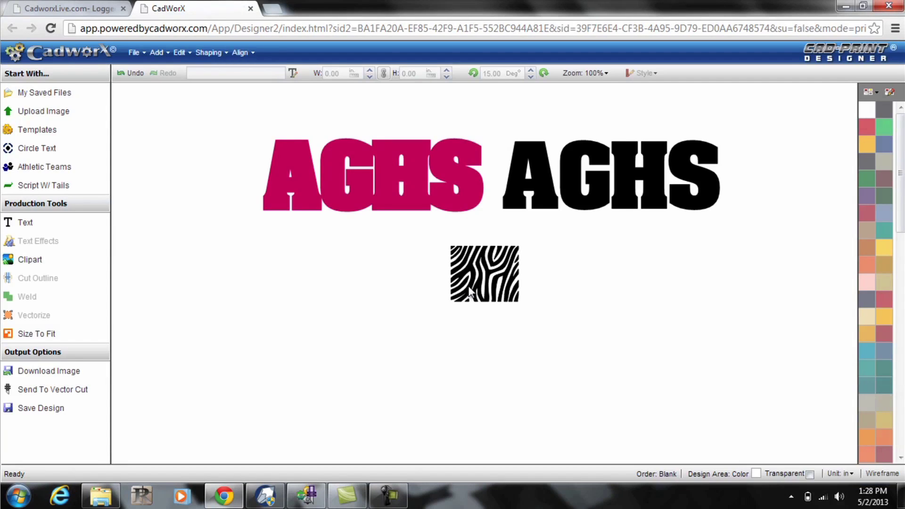
Step: Resize the zebra pattern to about 6.95 × 5.70 in and position it over the black AG
click(470, 292)
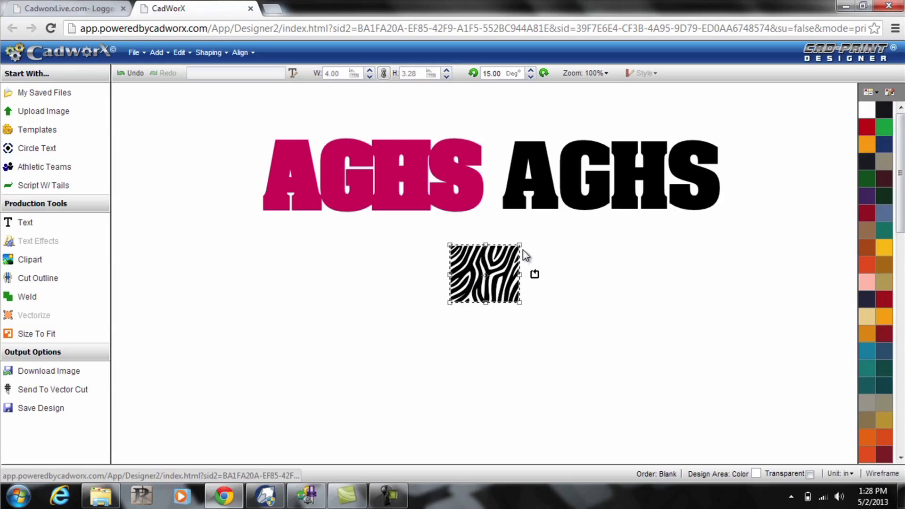
drag(521, 246, 541, 228)
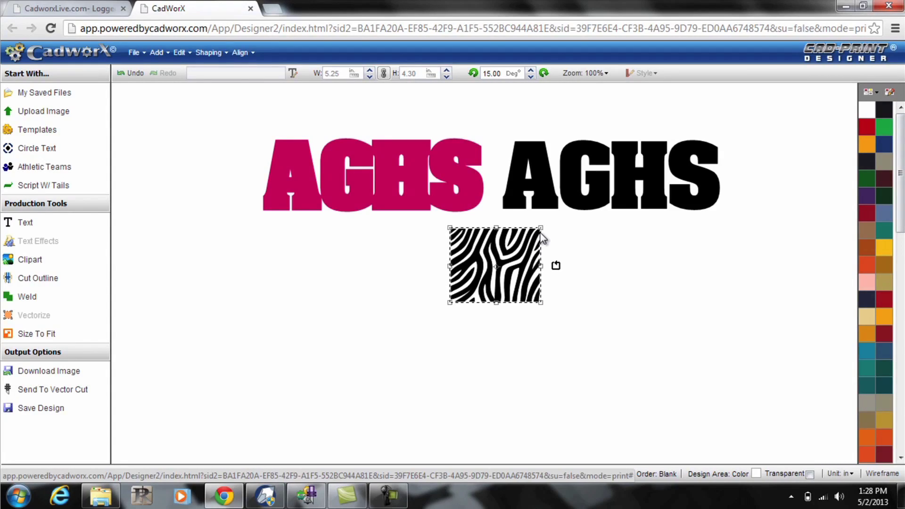
drag(495, 259, 543, 232)
drag(542, 278, 542, 342)
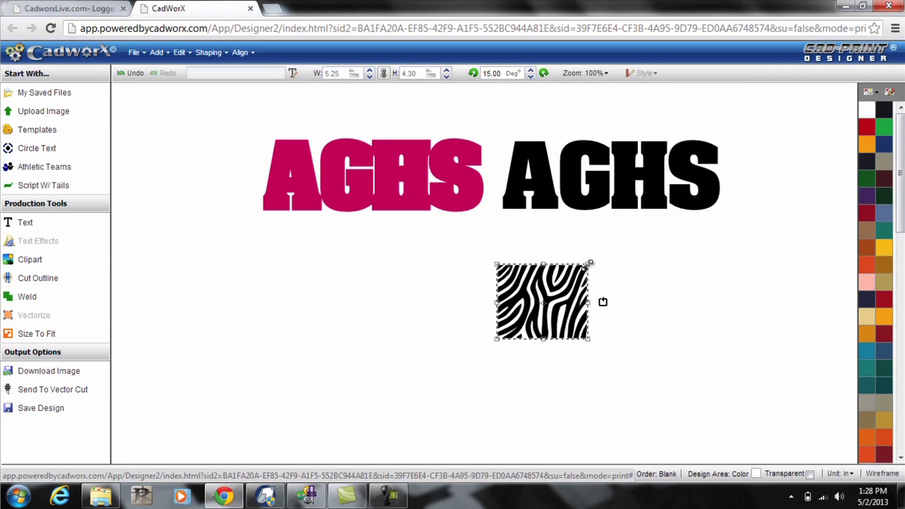
drag(589, 263, 630, 245)
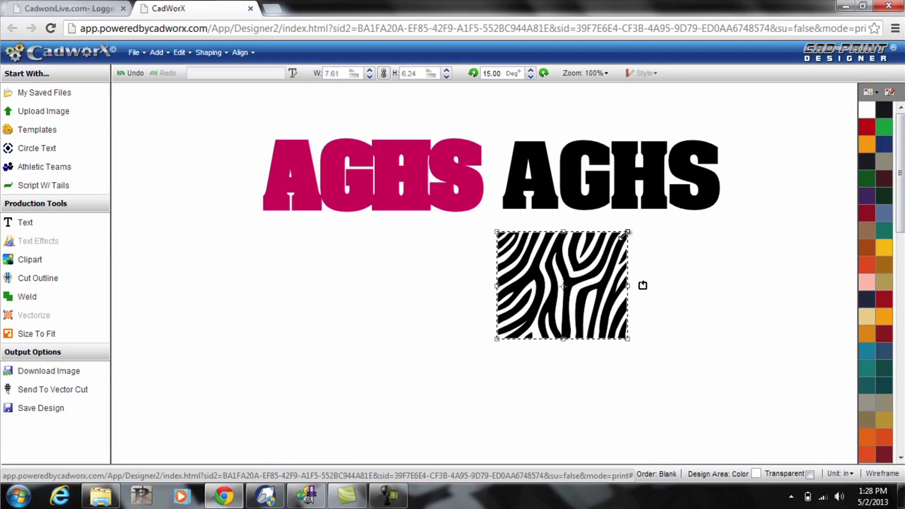
drag(627, 232, 562, 173)
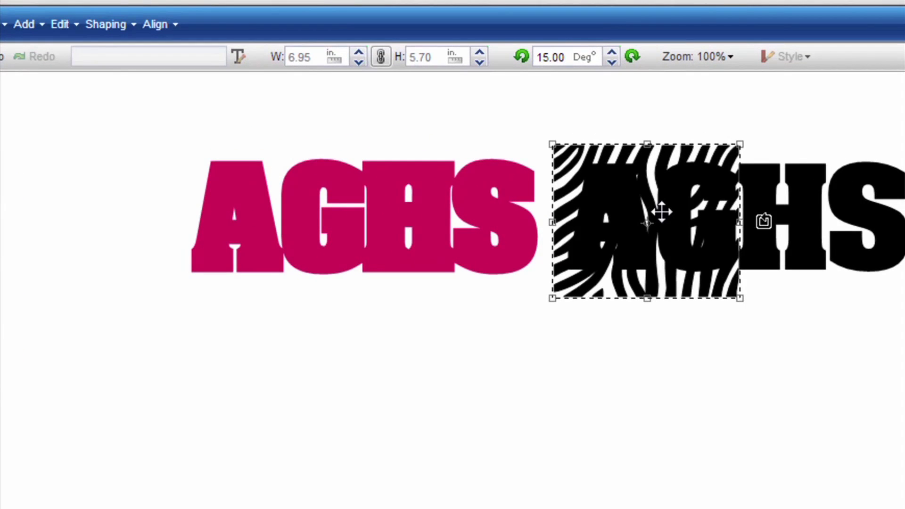
drag(662, 213, 661, 213)
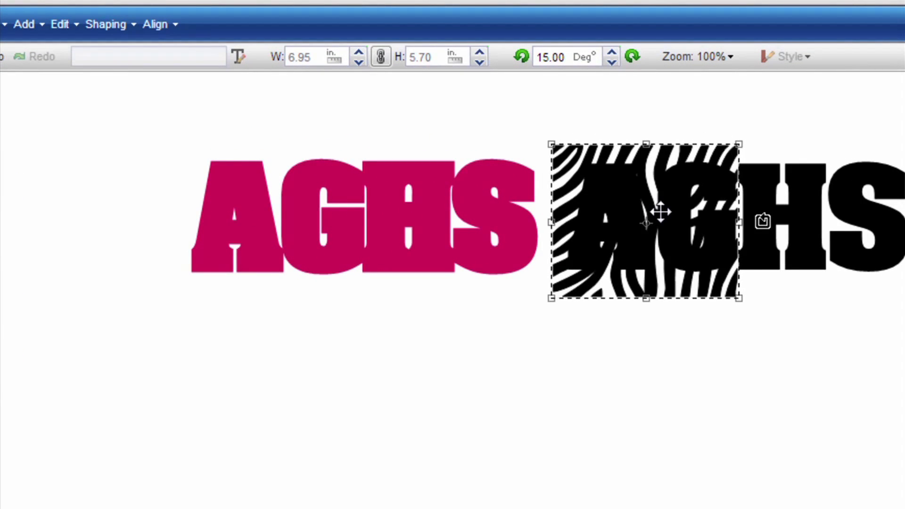
Step: Duplicate the zebra pattern and drag the copy over the black HS letters
click(63, 25)
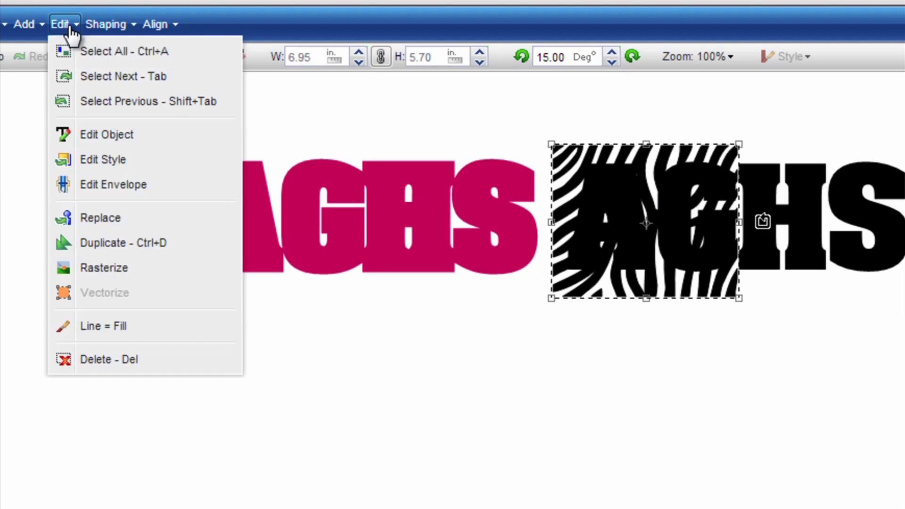
click(124, 243)
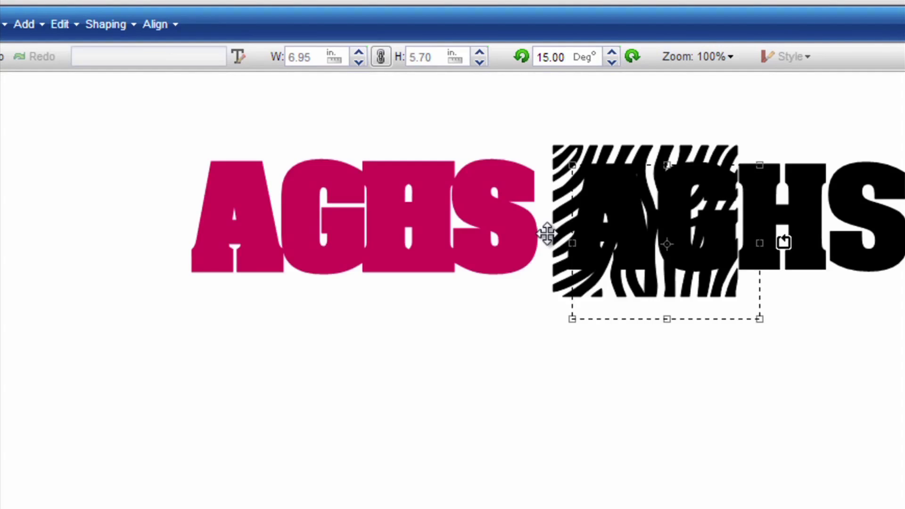
drag(670, 253, 835, 232)
click(616, 395)
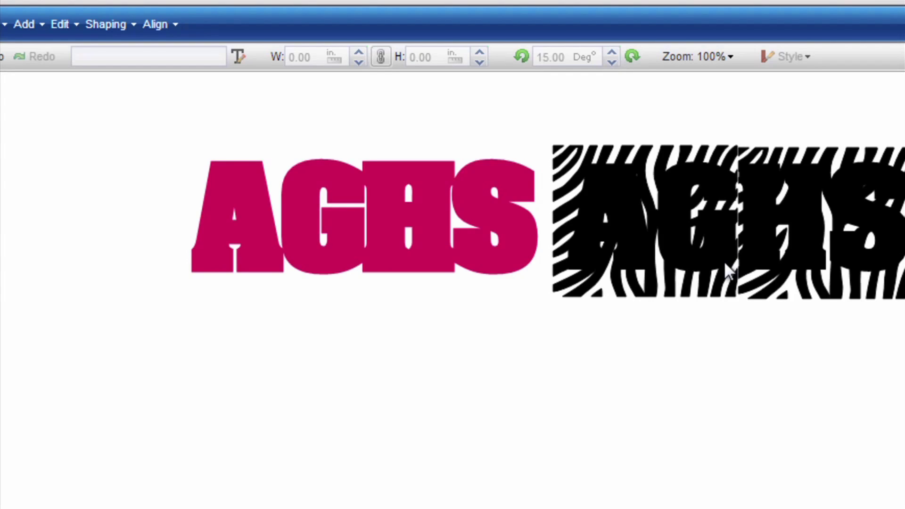
Step: Condense both zebra pieces into one 13.96 × 5.78 in object, then select the row
click(684, 151)
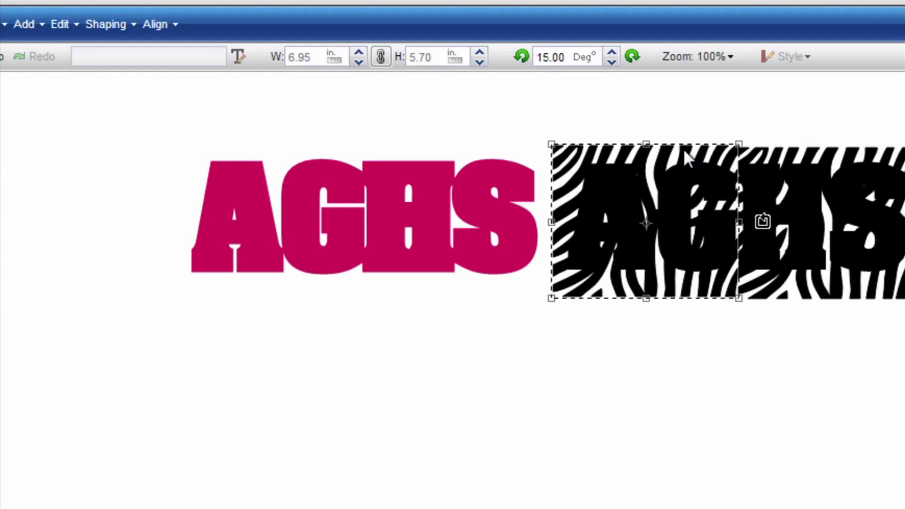
shift+click(780, 160)
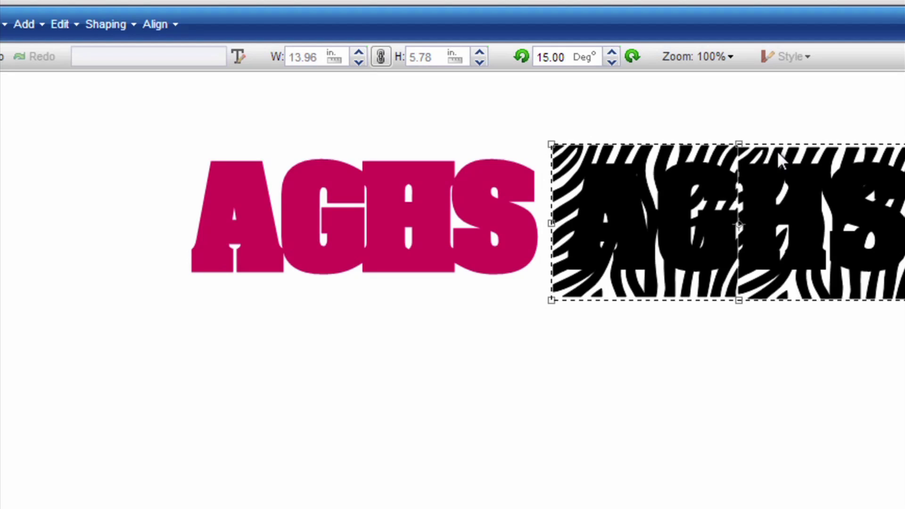
click(111, 26)
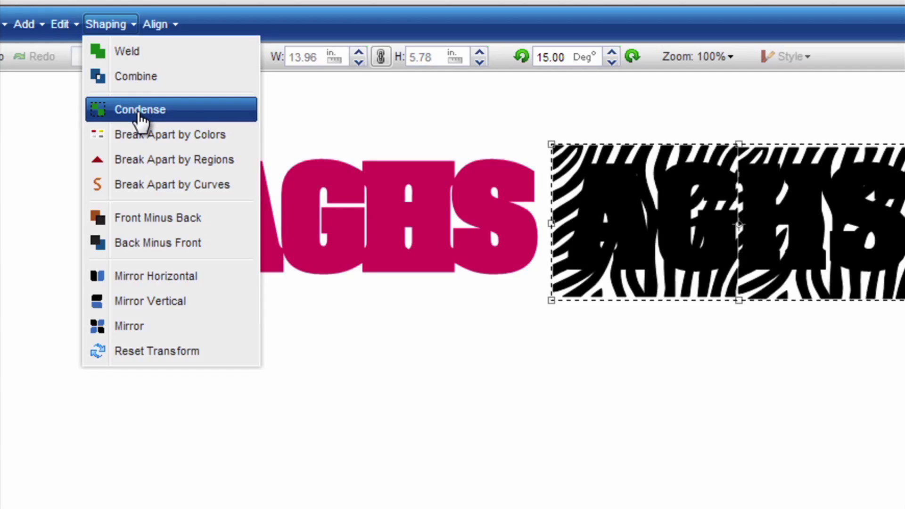
click(140, 113)
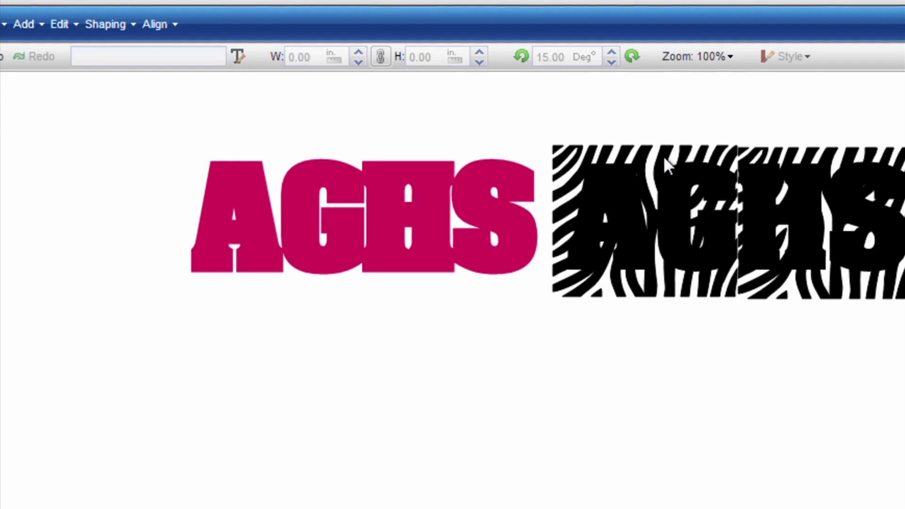
click(664, 155)
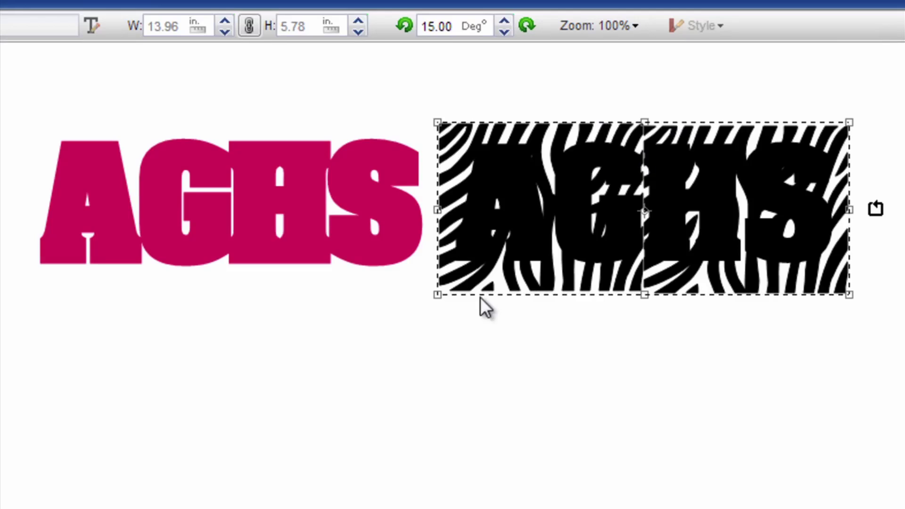
click(396, 373)
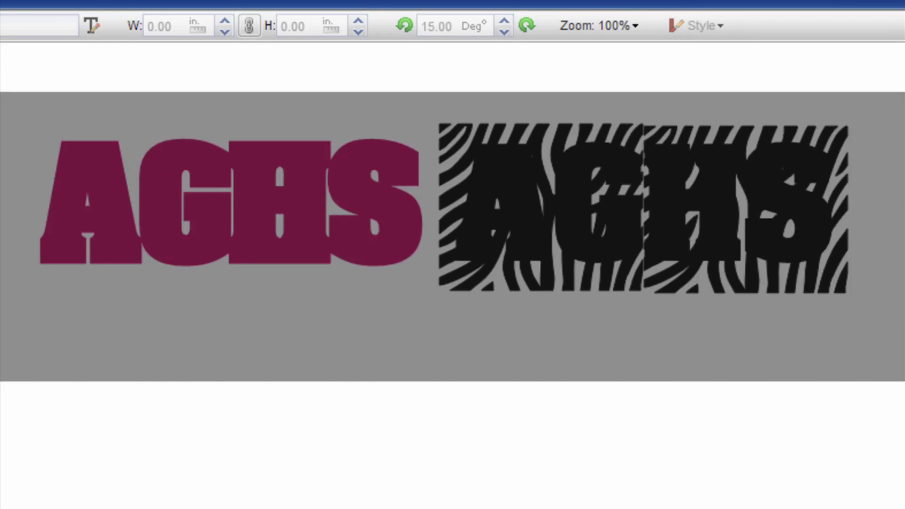
drag(903, 92, 691, 95)
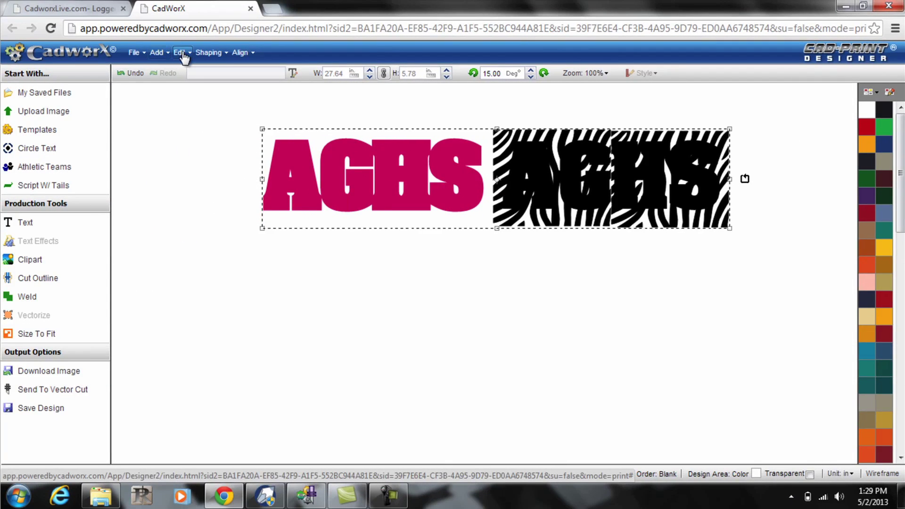
Step: Duplicate the pink-and-zebra AGHS row twice, dragging the copies down into second and third rows
click(180, 52)
click(208, 195)
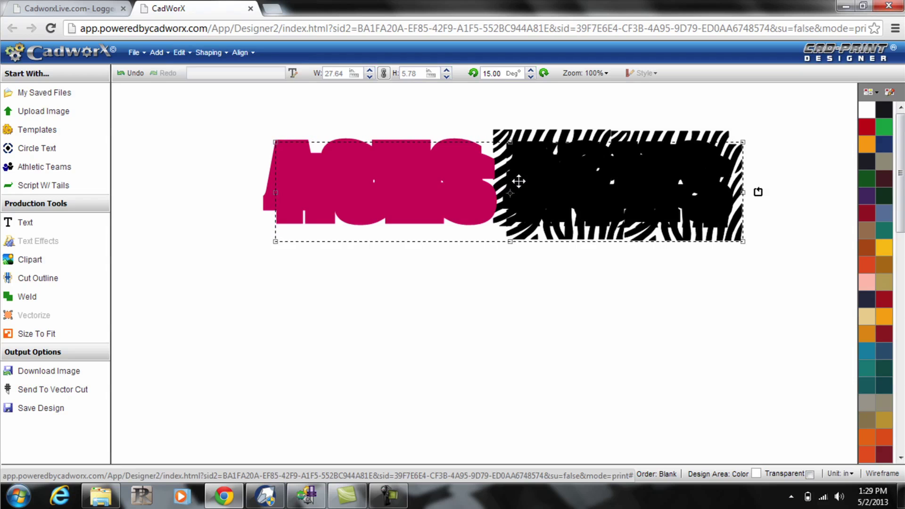
drag(496, 213, 496, 322)
click(180, 53)
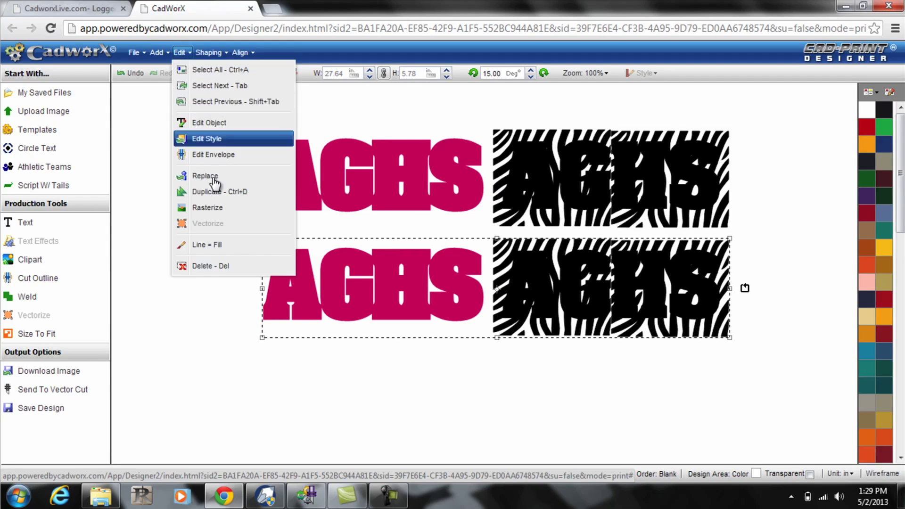
click(215, 191)
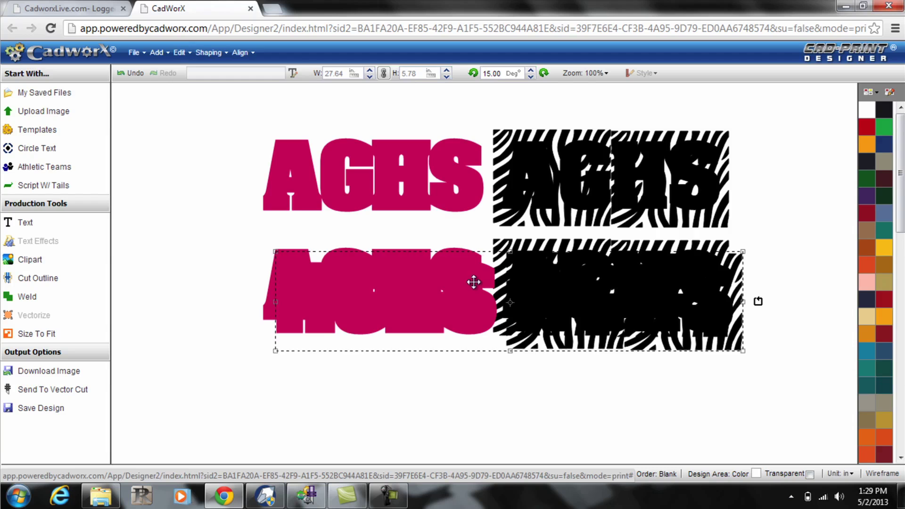
drag(479, 284, 468, 377)
click(241, 257)
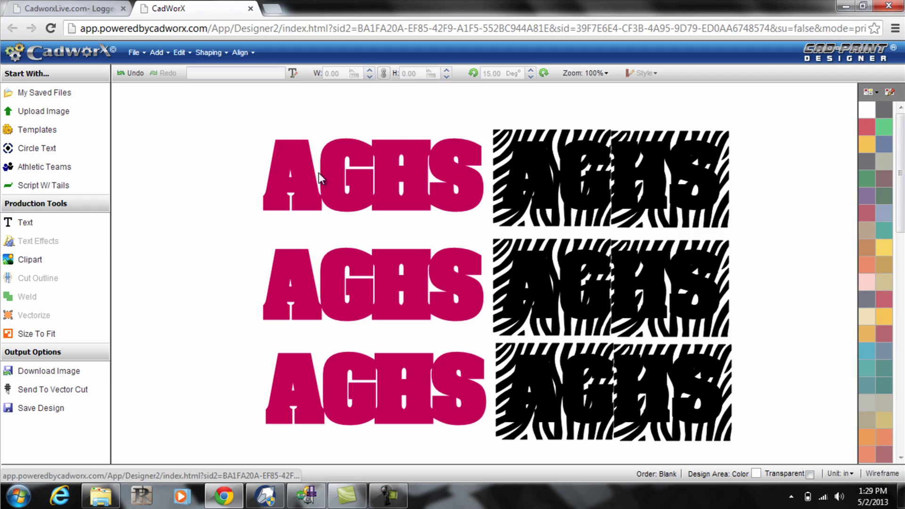
drag(485, 112, 742, 237)
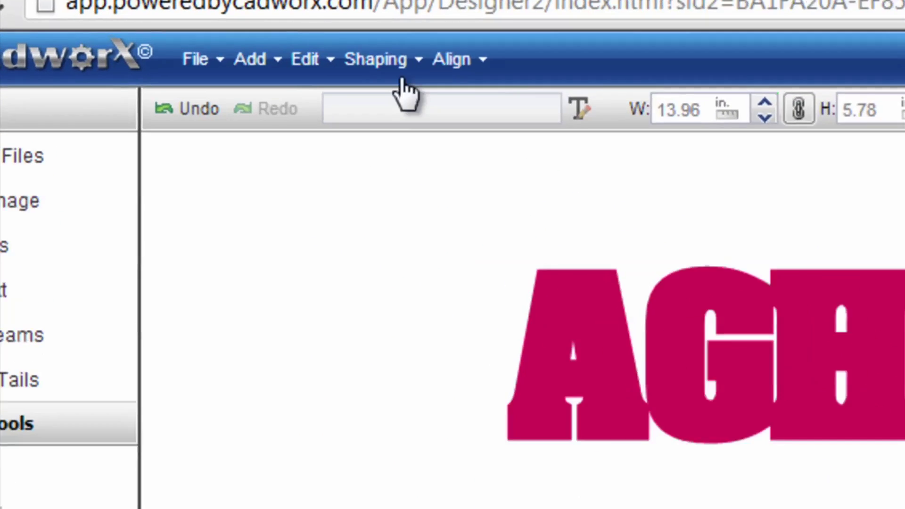
Step: Use a Shaping command to clip the top row's zebra stripes inside the AGHS letters
click(425, 70)
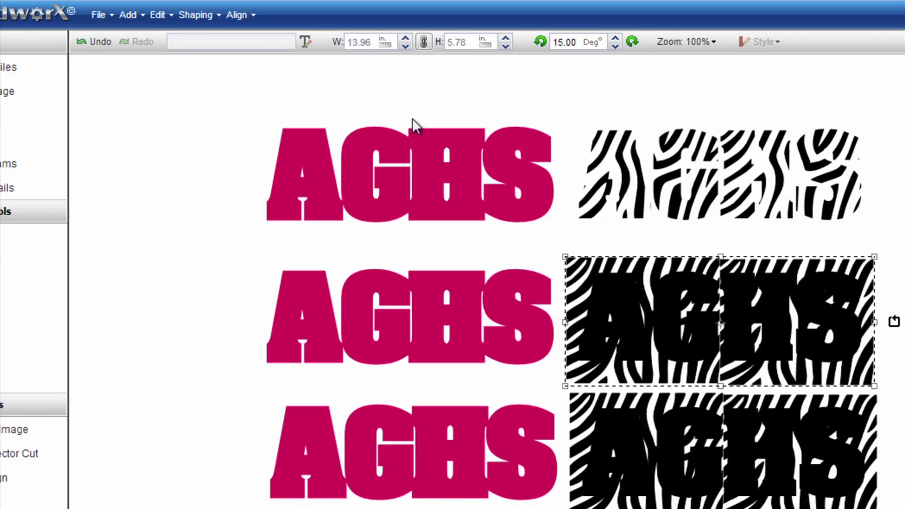
click(206, 20)
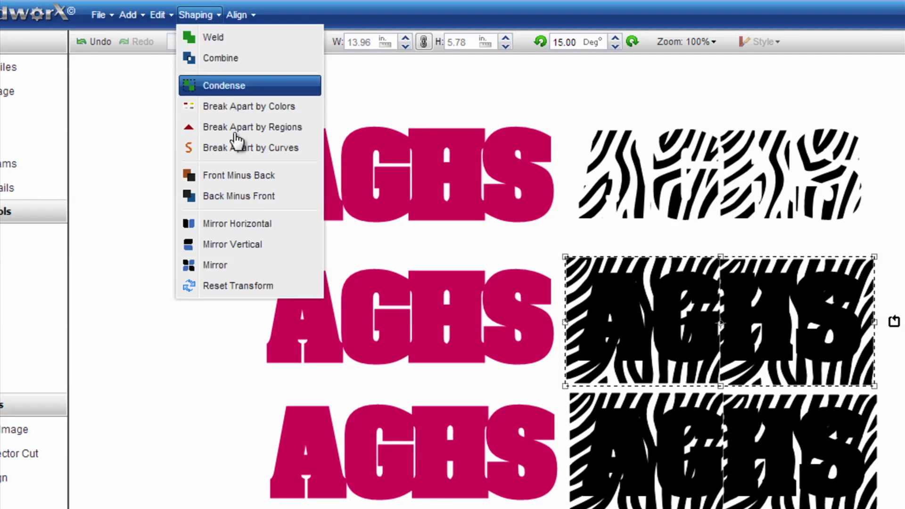
Step: Trim the middle zebra to the AGHS letters with Back Minus Front and delete the leftover rectangle
click(242, 198)
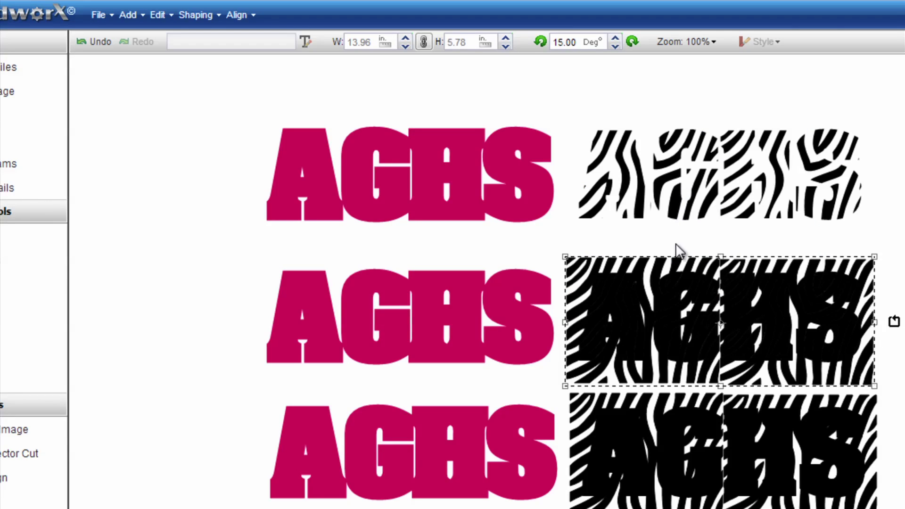
drag(673, 289, 874, 232)
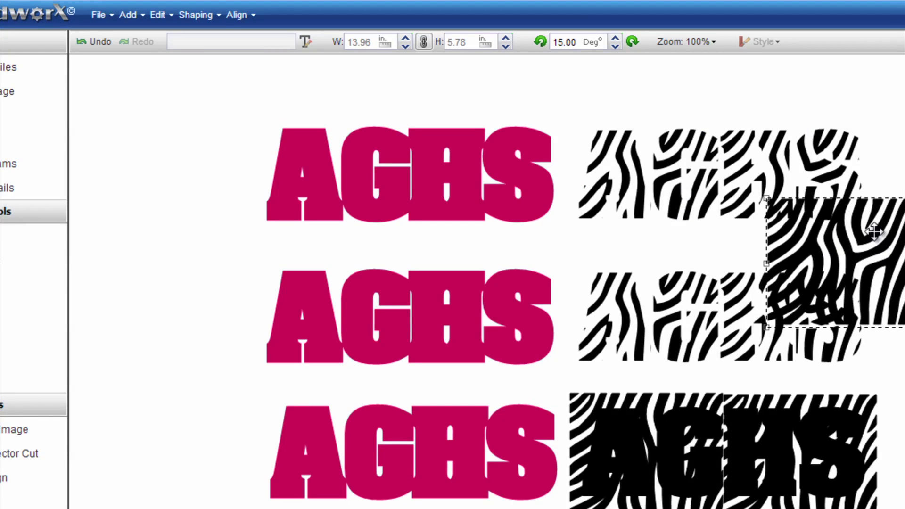
key(Delete)
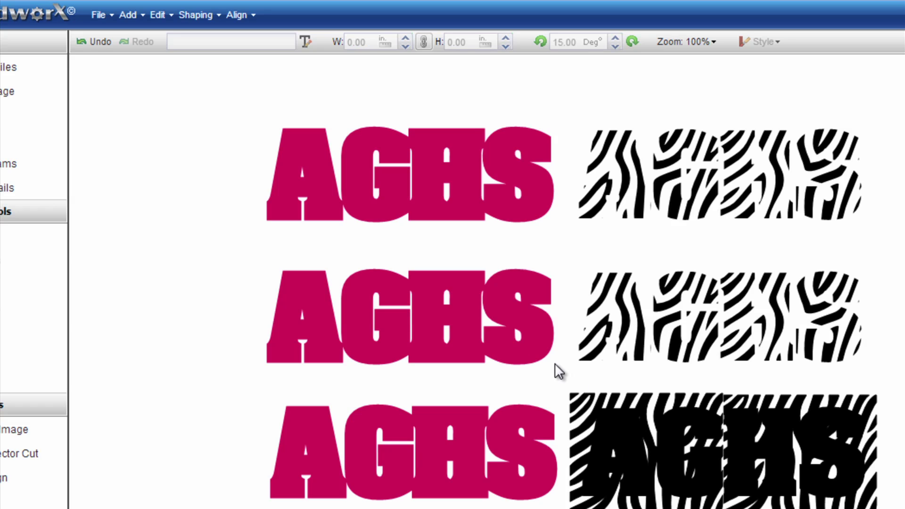
Step: Trim the bottom row's zebra to the AGHS letters the same way and delete the remnant
drag(556, 364, 904, 508)
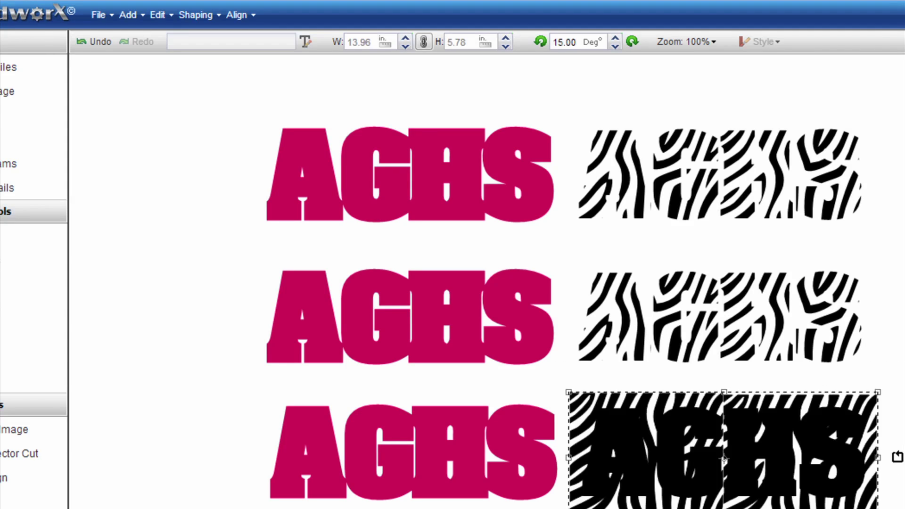
click(192, 16)
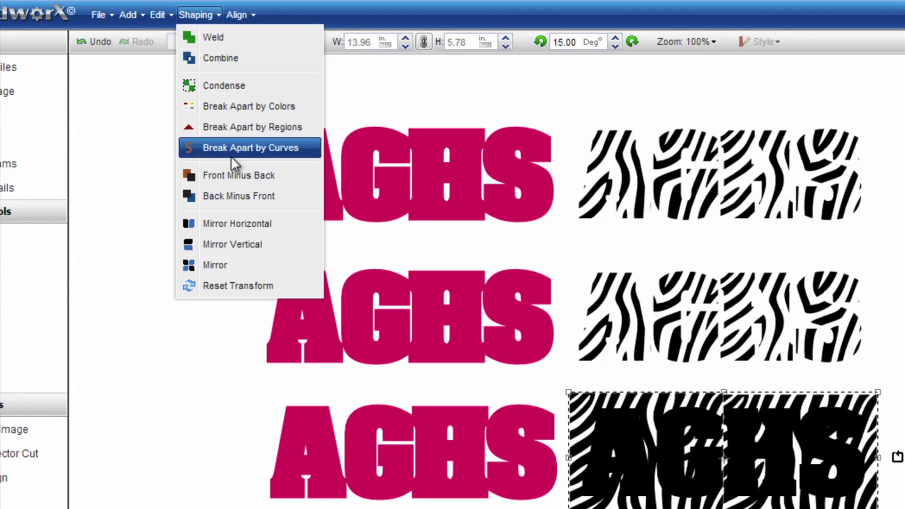
click(229, 198)
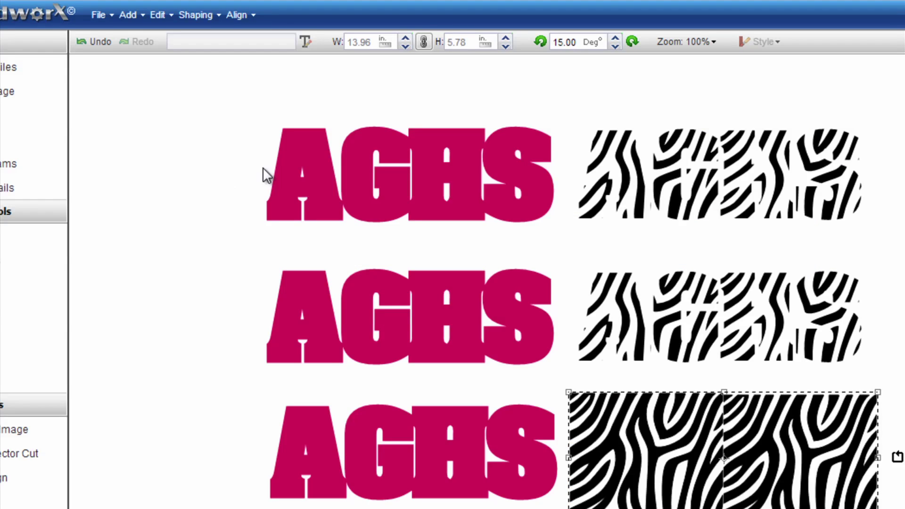
drag(689, 400, 826, 368)
key(Delete)
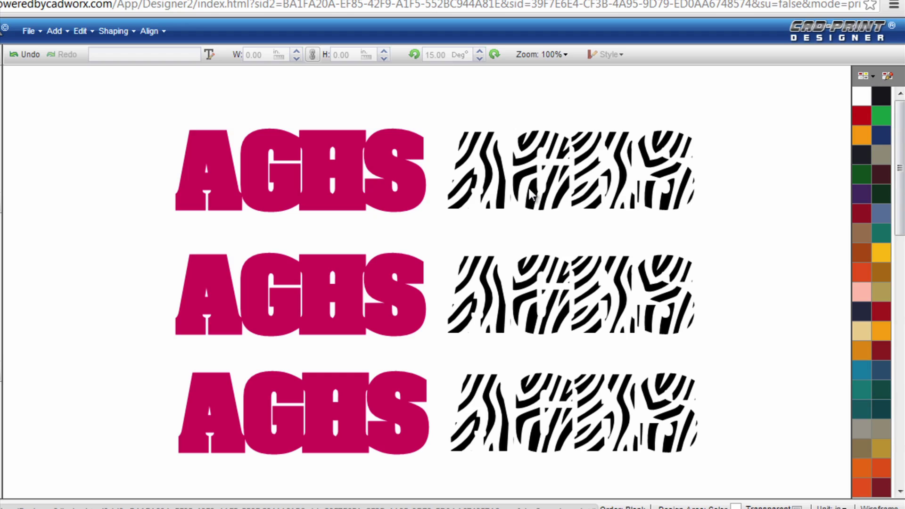
Step: Drag the top row's zebra letters left so they sit directly over the pink AGHS
click(491, 175)
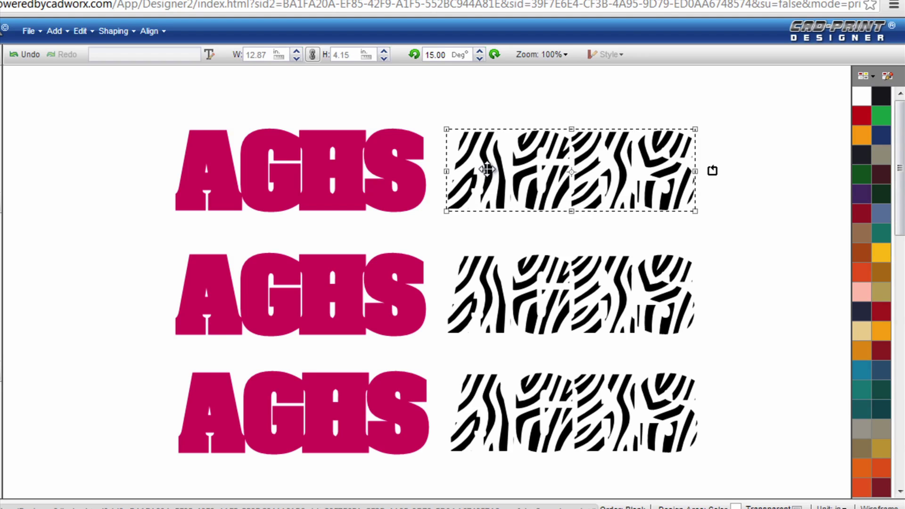
click(301, 172)
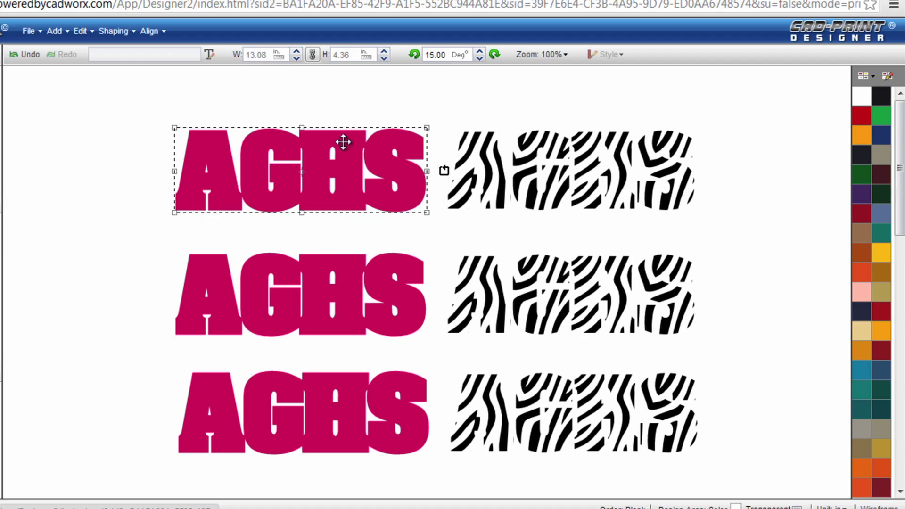
click(477, 144)
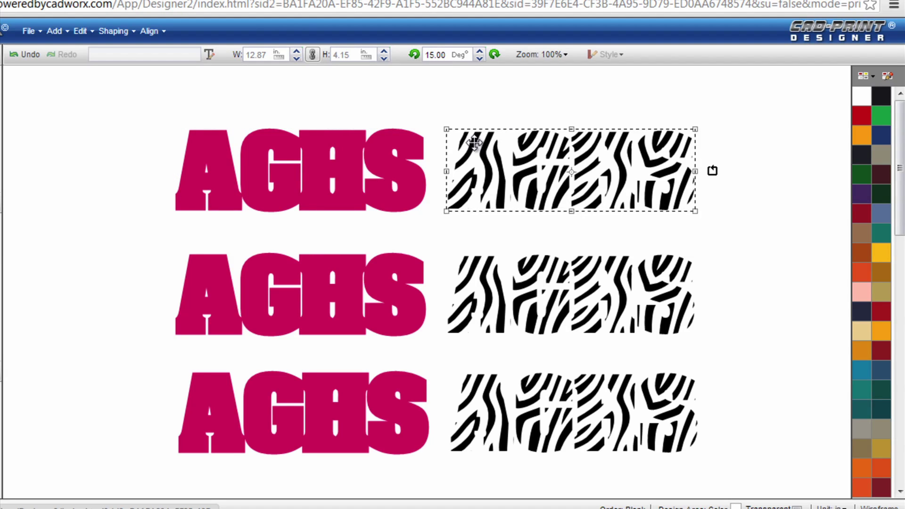
drag(475, 142, 203, 144)
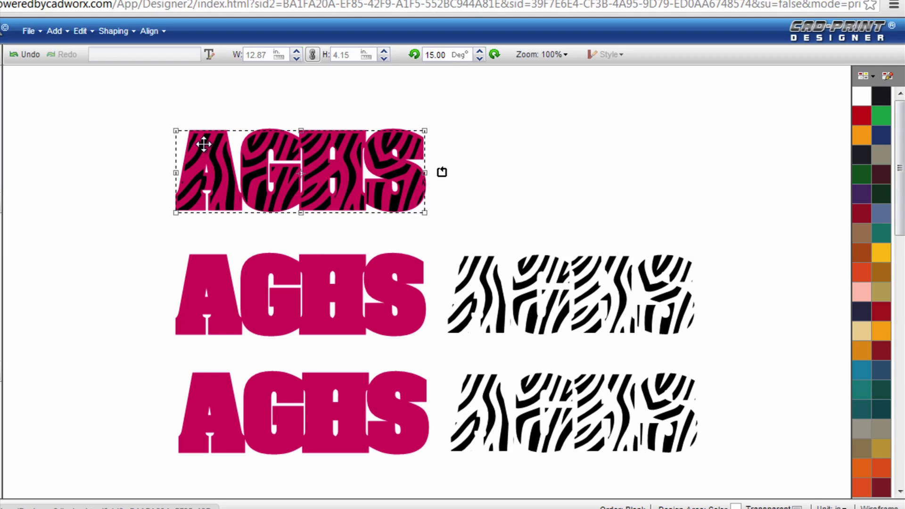
click(250, 99)
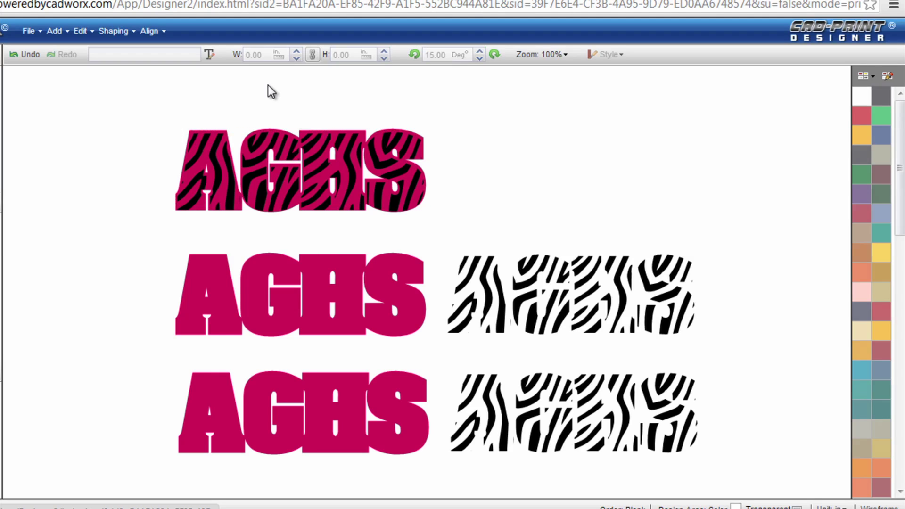
click(231, 171)
click(130, 175)
click(474, 271)
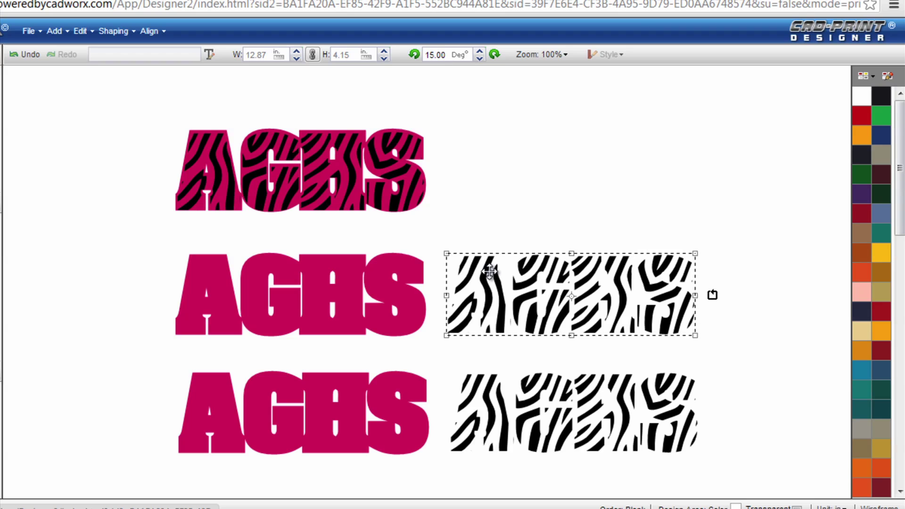
Step: Move the middle zebra AGHS onto the middle pink AGHS, then select both middle-row layers
drag(490, 271, 219, 271)
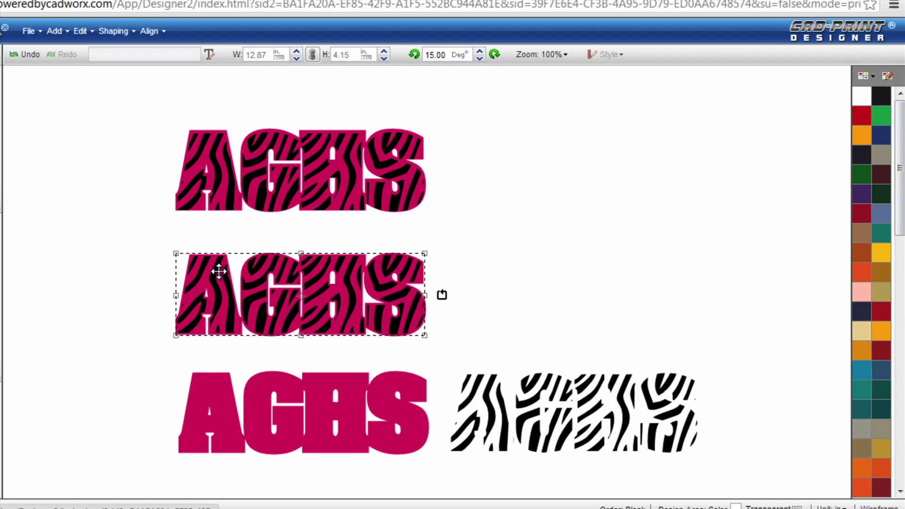
click(135, 283)
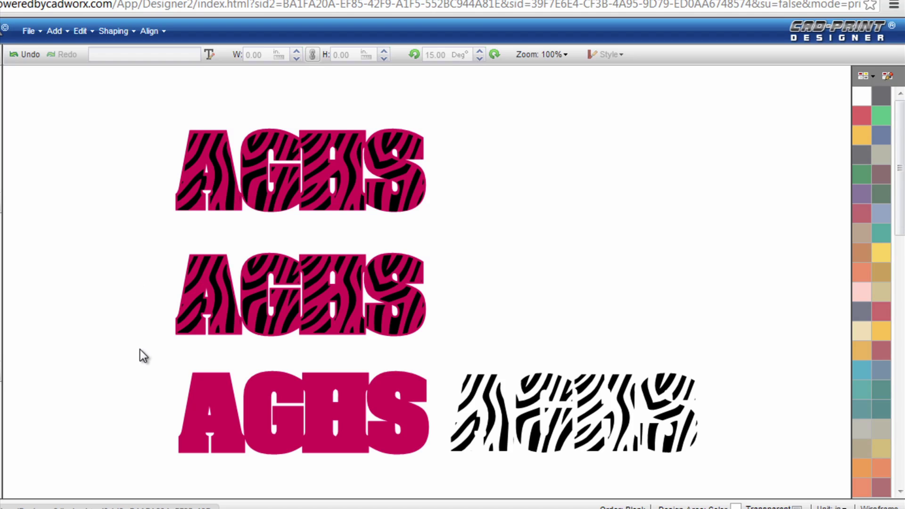
drag(133, 361, 468, 240)
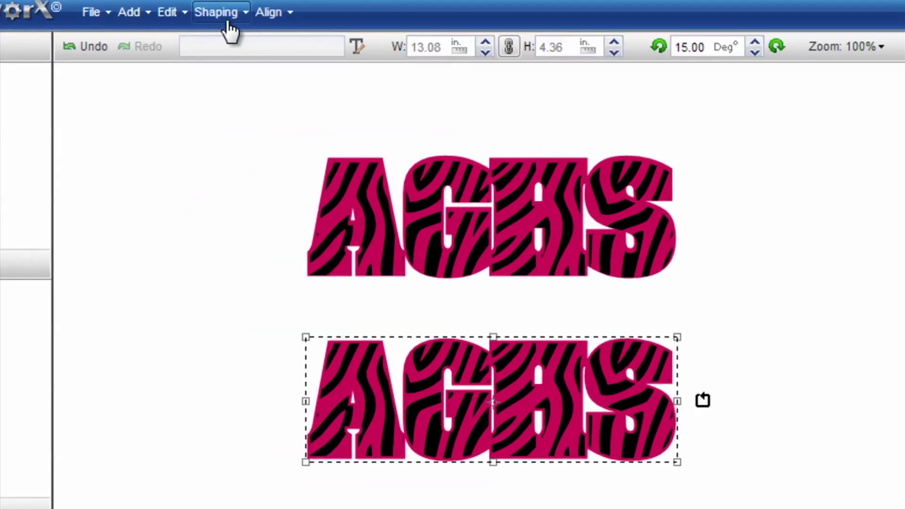
Step: Apply Shaping > Combine to the selected middle-row pink and zebra letters
click(118, 32)
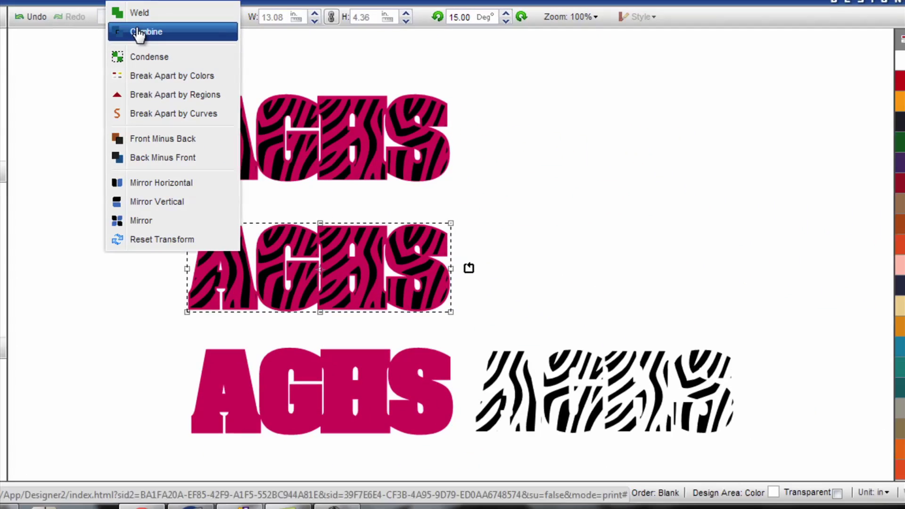
click(347, 68)
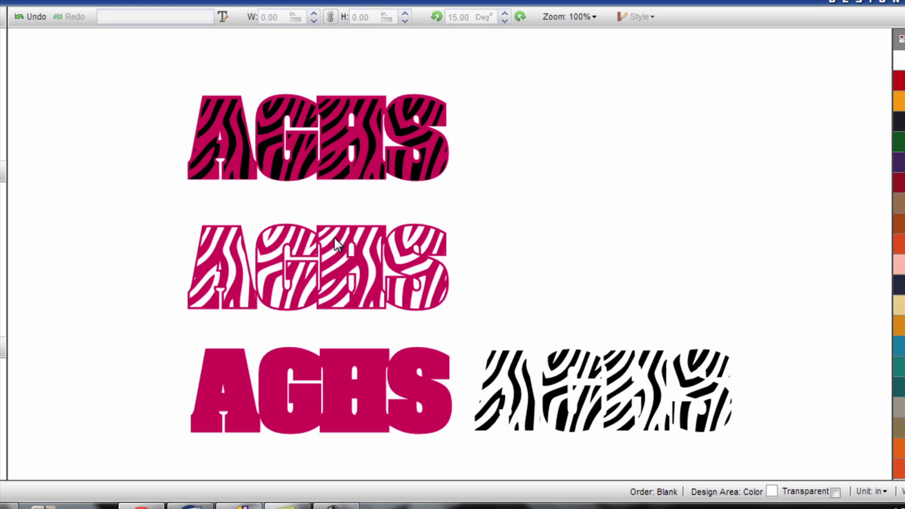
click(275, 143)
drag(302, 142, 599, 143)
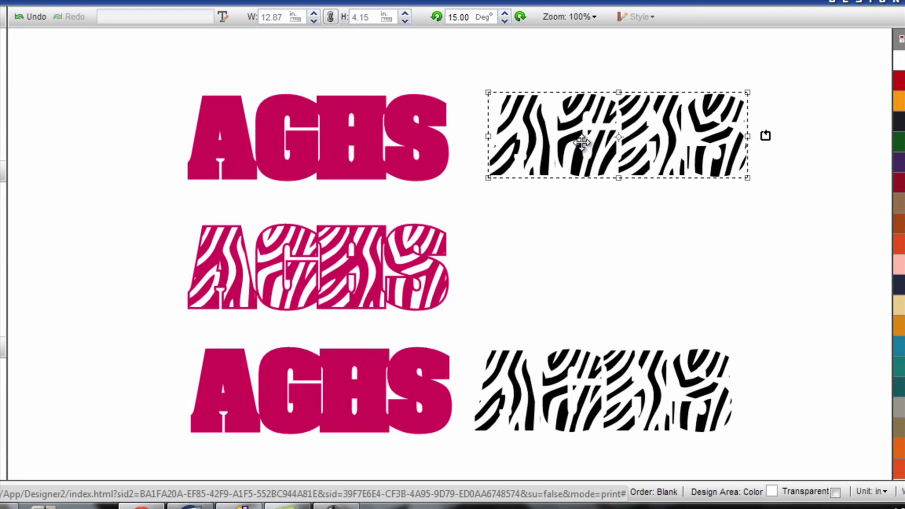
drag(579, 138, 279, 140)
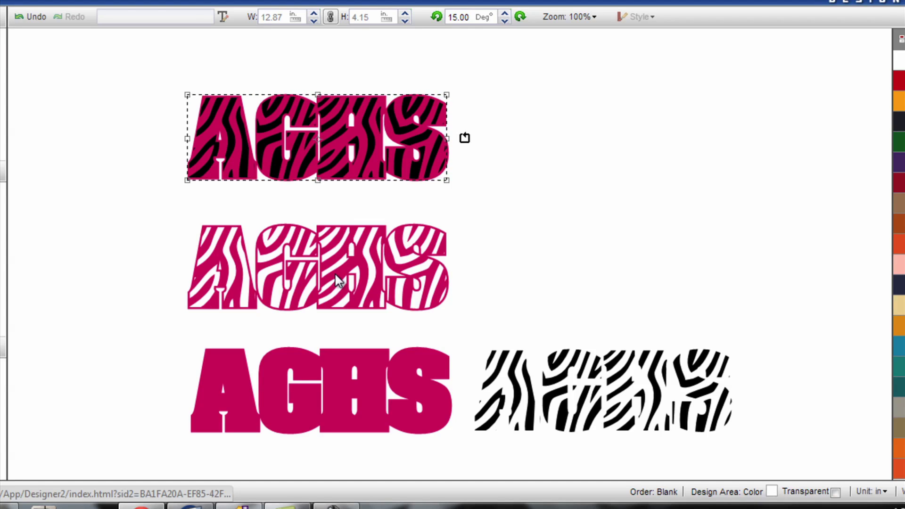
click(537, 279)
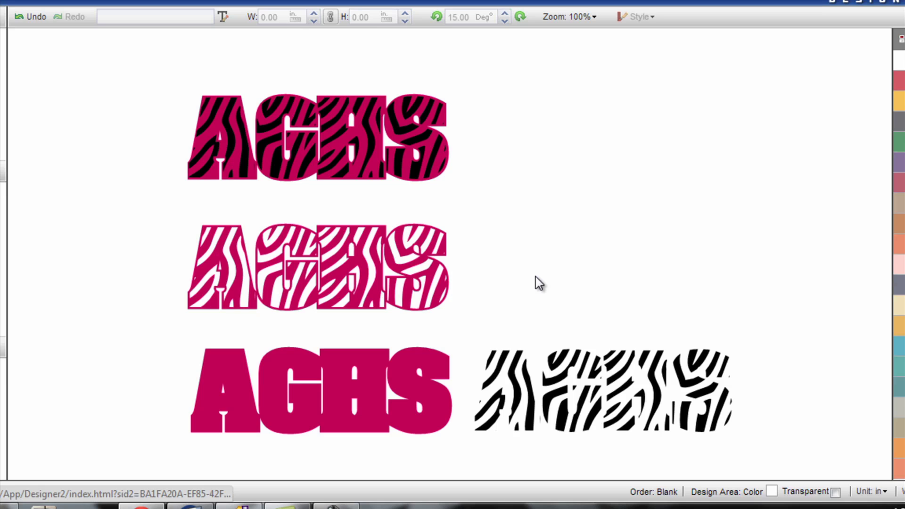
click(519, 361)
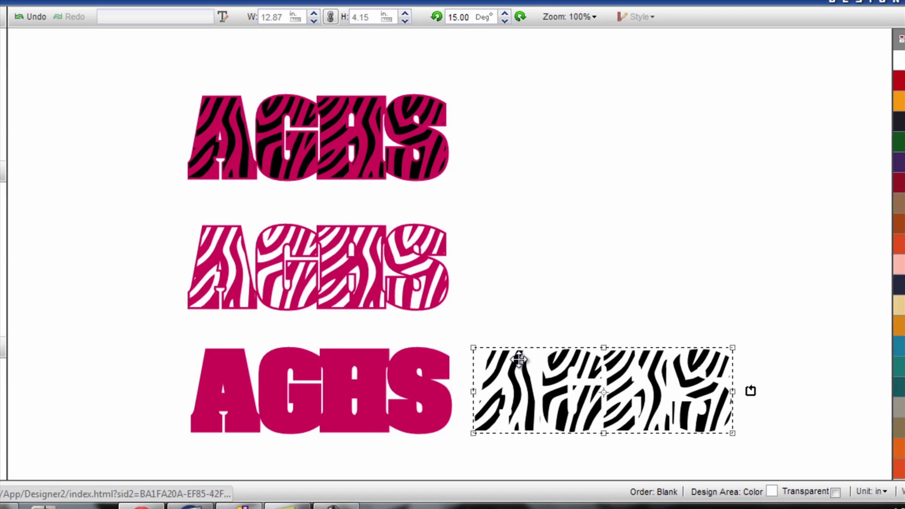
double_click(520, 360)
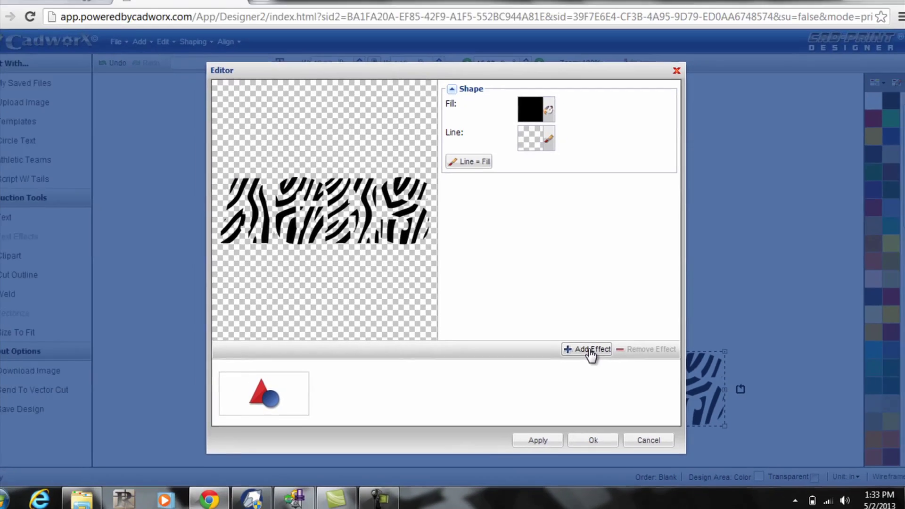
Step: Add the third effect from the Contour folder to the black zebra letters and open the Editor
click(579, 346)
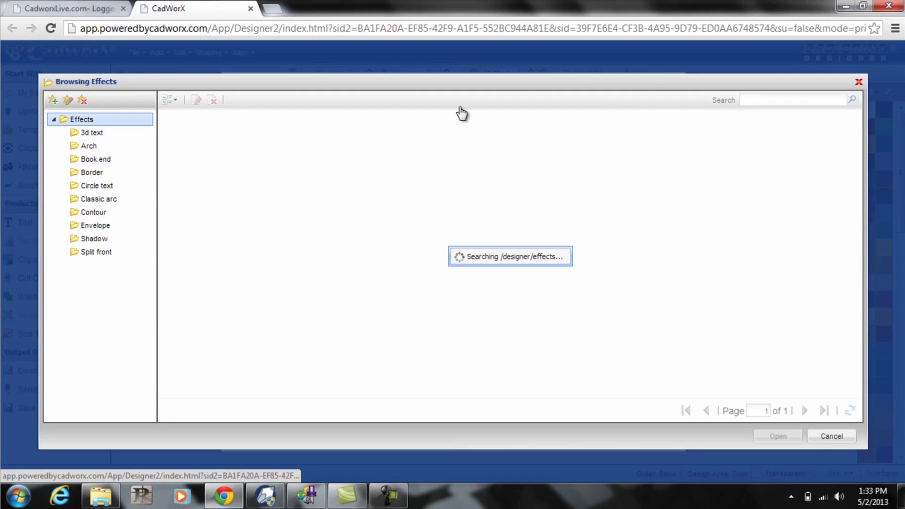
click(102, 214)
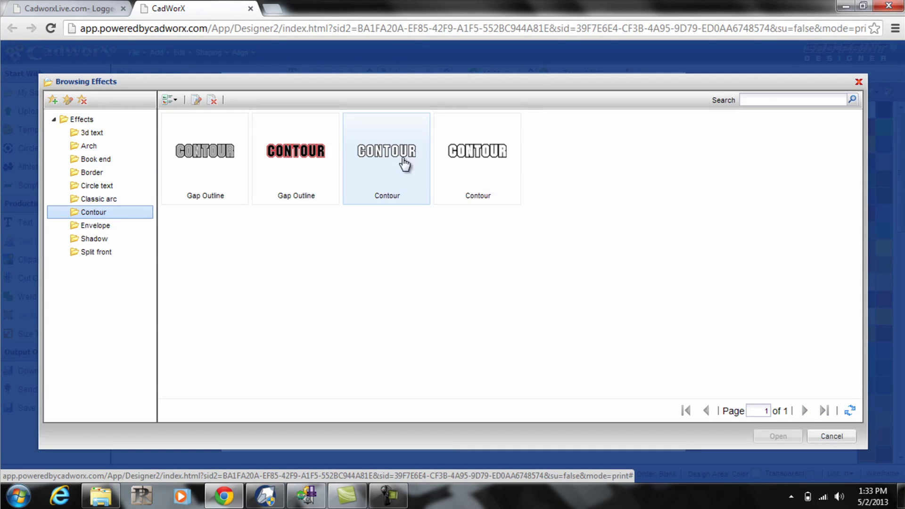
click(376, 160)
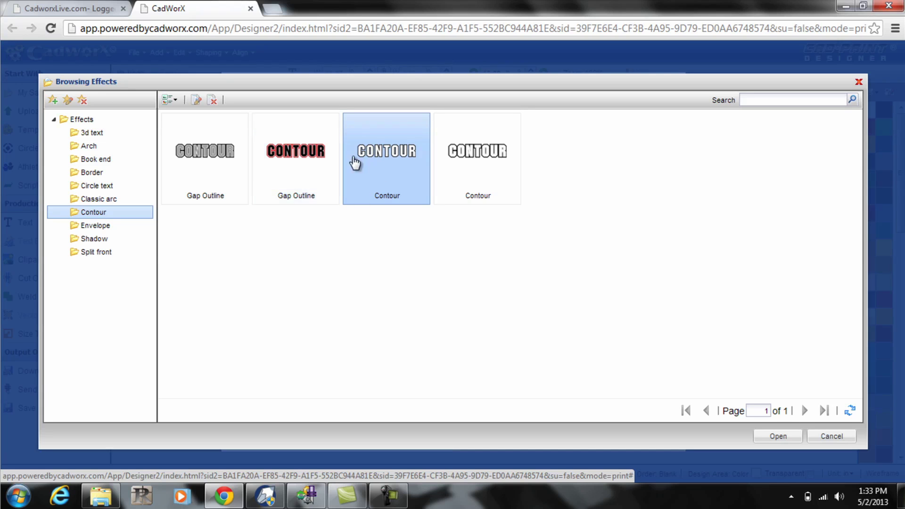
click(779, 437)
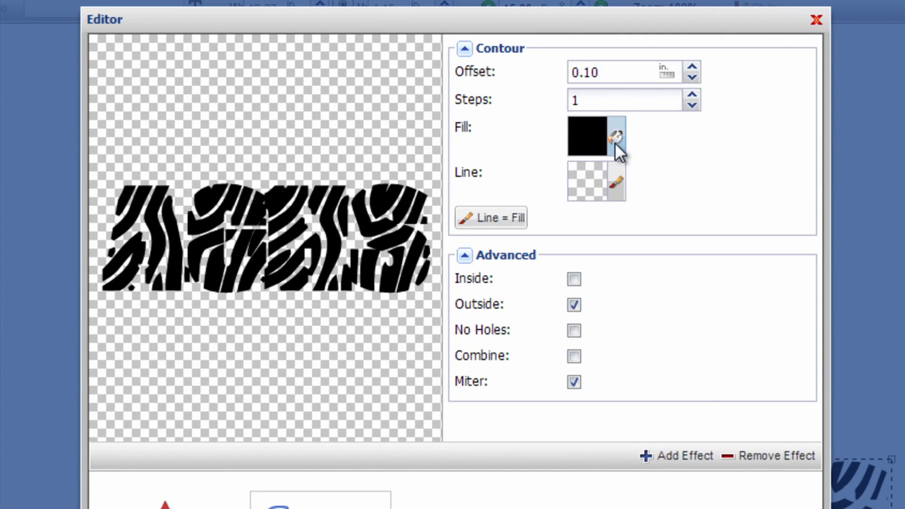
Step: Set the contour to a Gold fill, Inside only, with a 0.03 in offset, and apply it
click(615, 139)
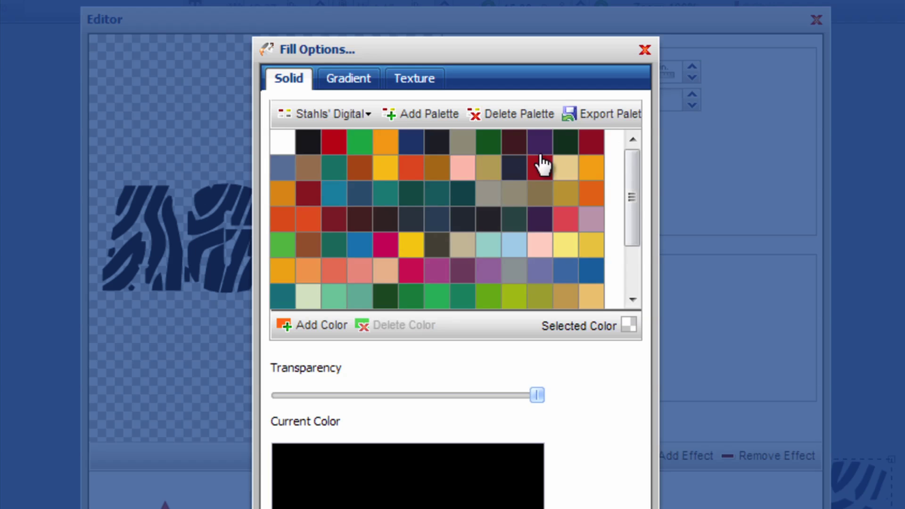
click(386, 141)
key(Return)
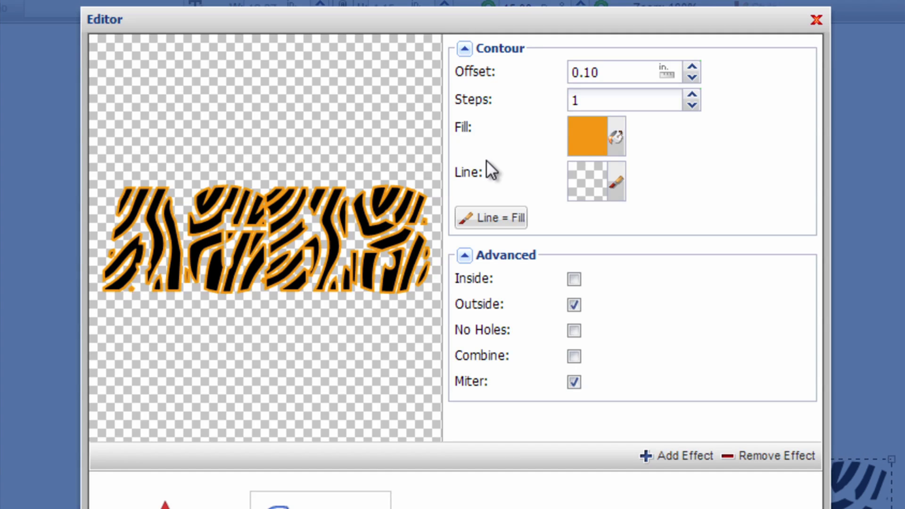
click(571, 304)
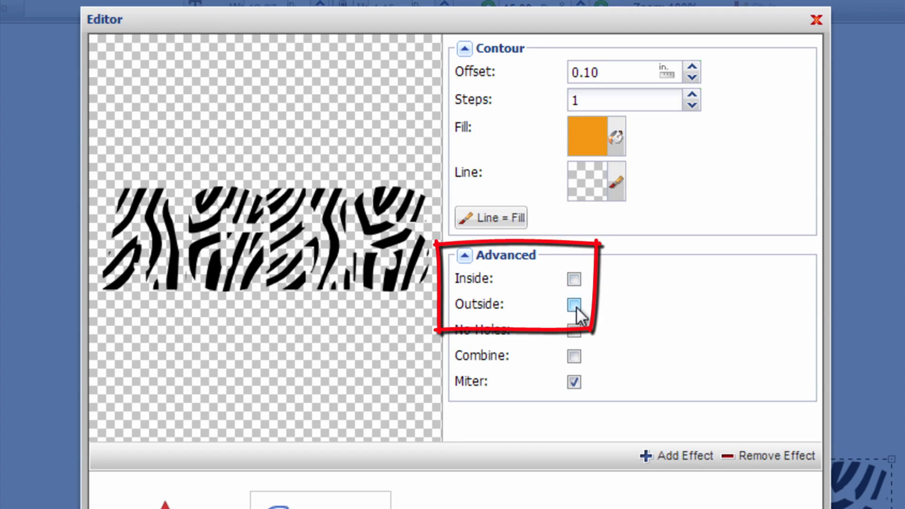
click(574, 280)
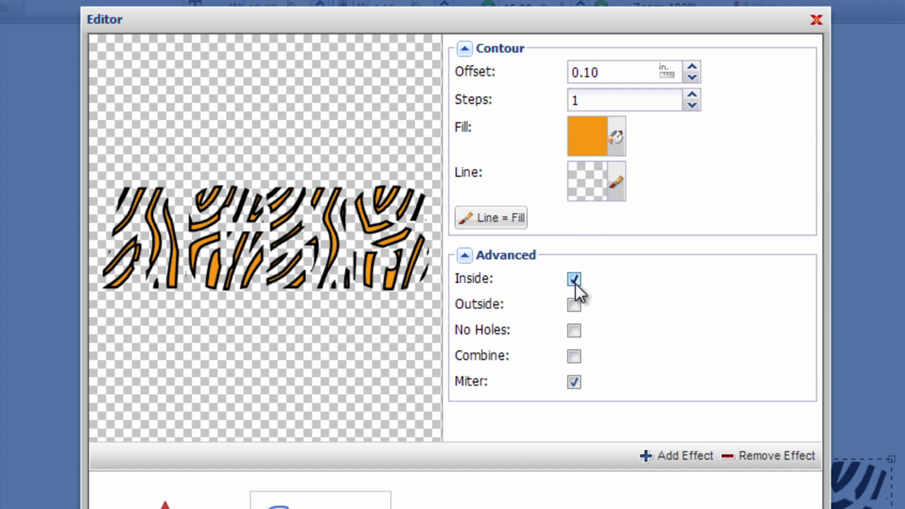
click(604, 77)
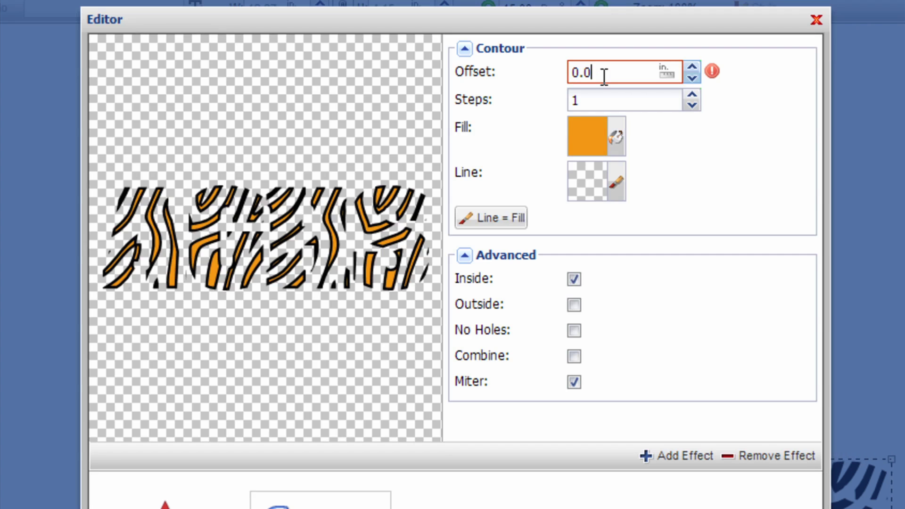
text(3)
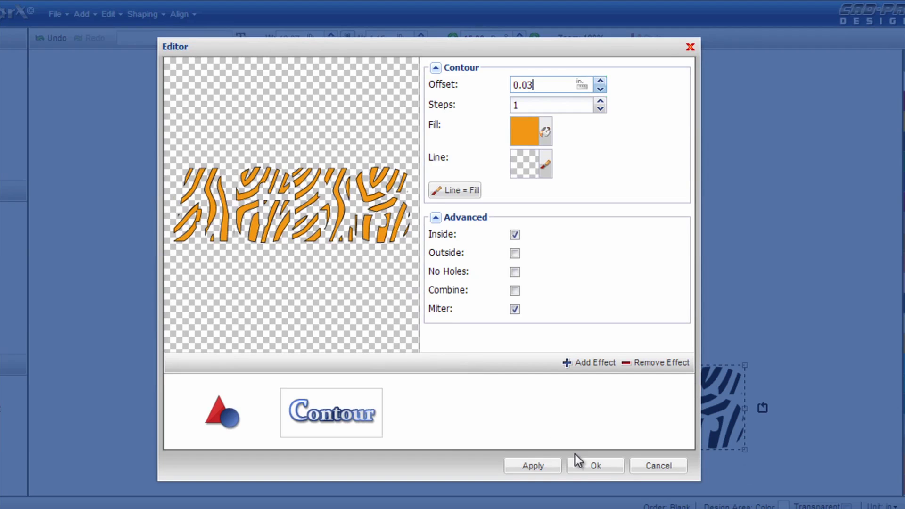
click(593, 466)
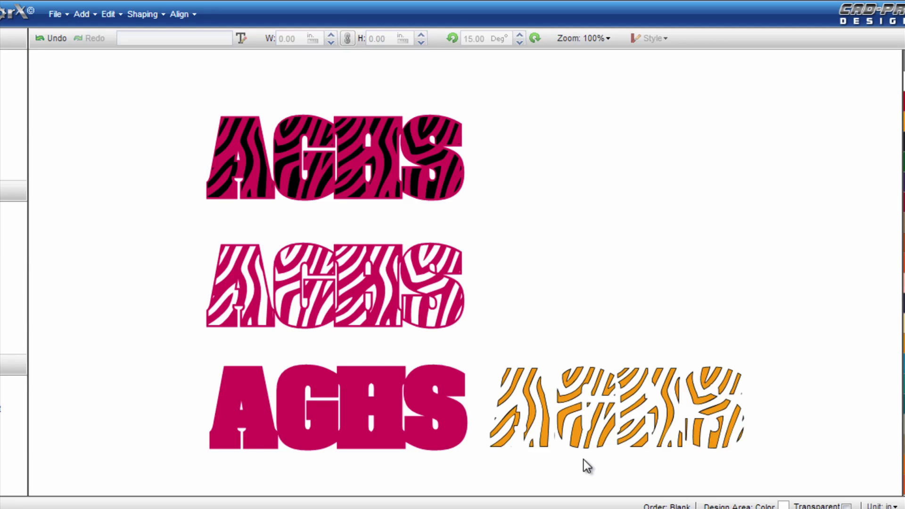
Step: Break the contoured zebra copy apart by colors with Shaping > Break Apart by Colors
click(578, 392)
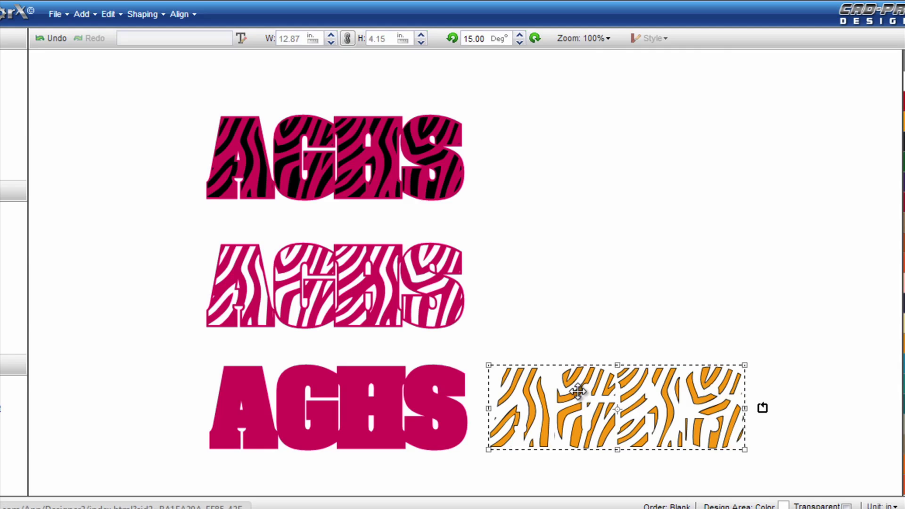
click(148, 19)
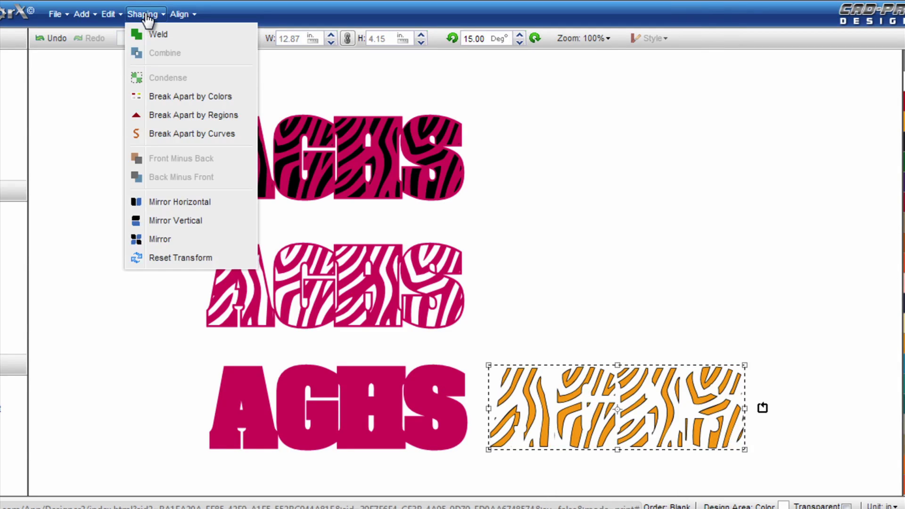
click(175, 97)
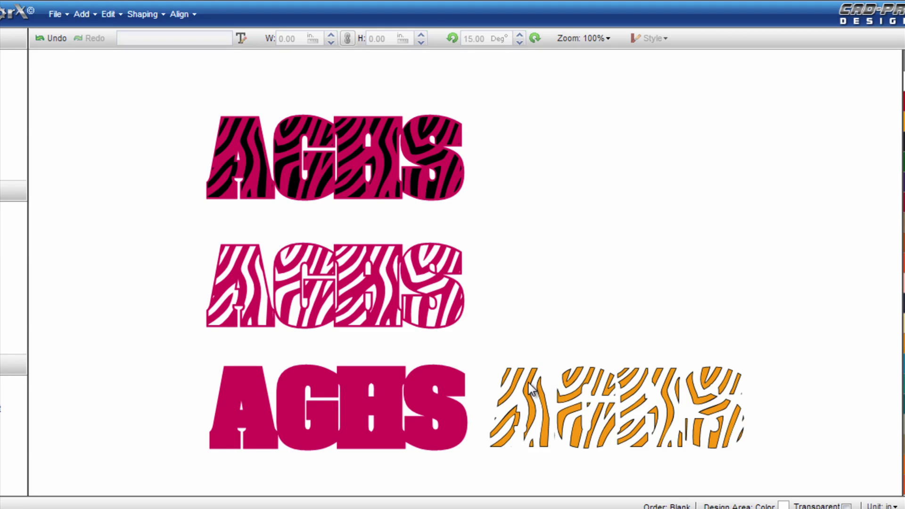
Step: Drag the orange stripes onto the bottom pink AGHS, leaving the black stripes beside it
click(532, 388)
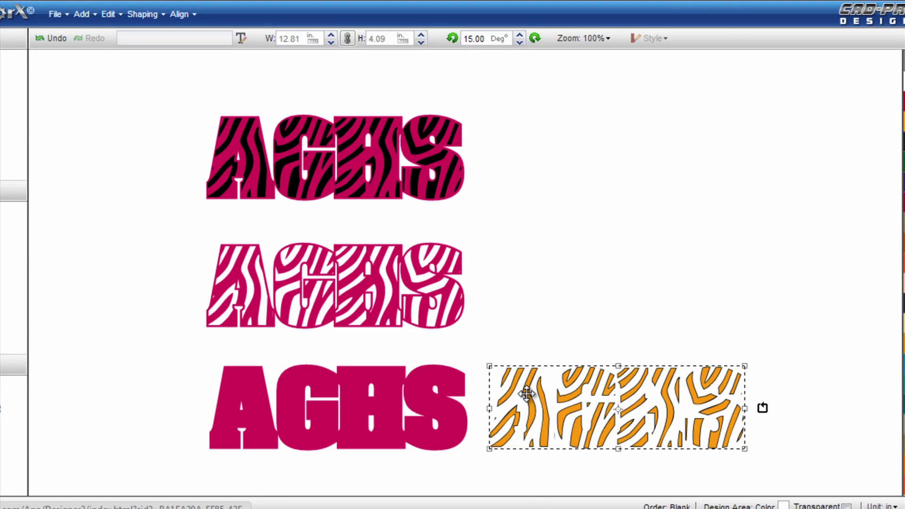
drag(502, 392, 248, 394)
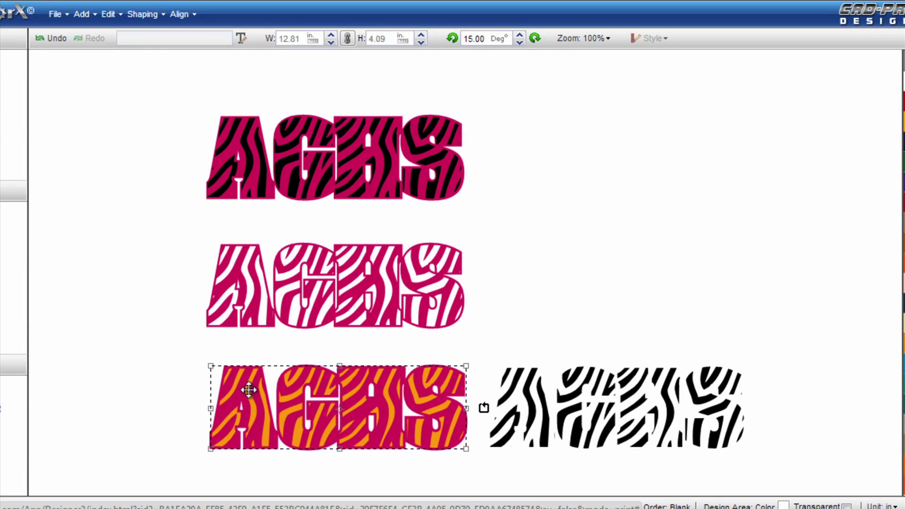
click(508, 307)
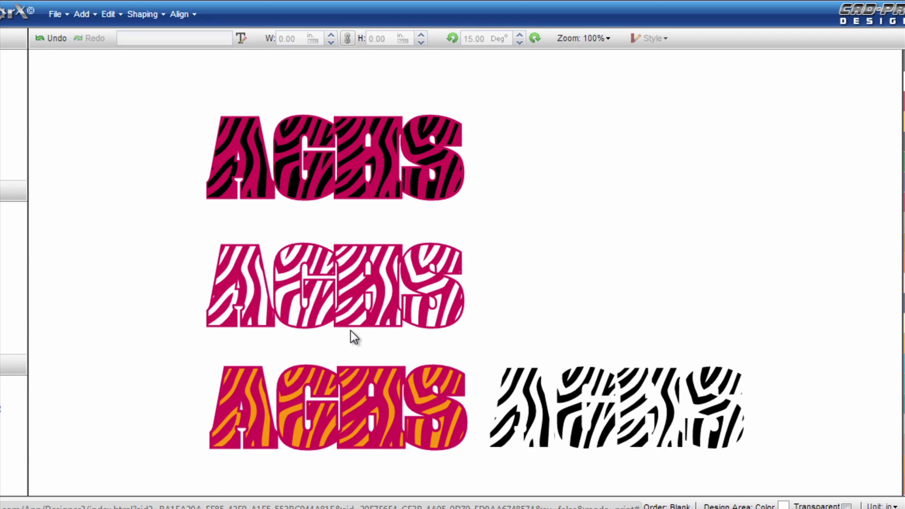
Step: Select the bottom pink AGHS with its orange stripes and combine them with Shaping > Combine
drag(191, 471, 482, 351)
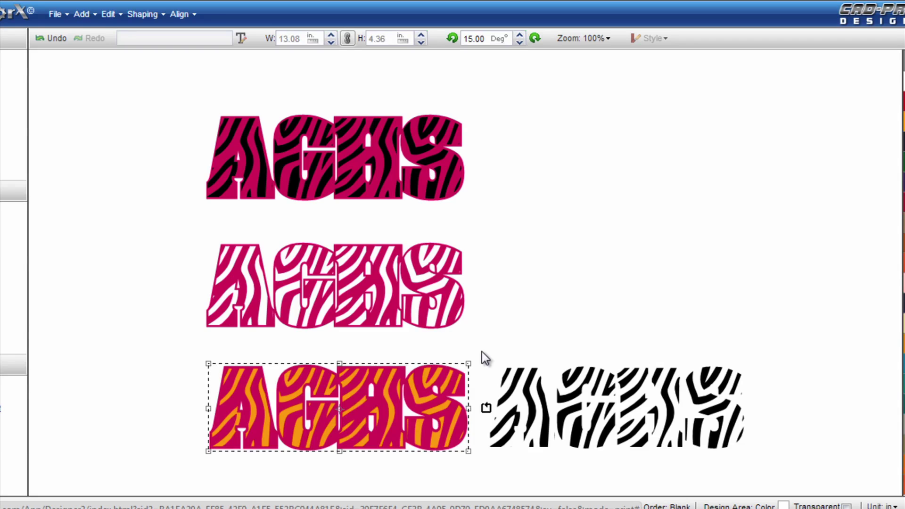
click(152, 17)
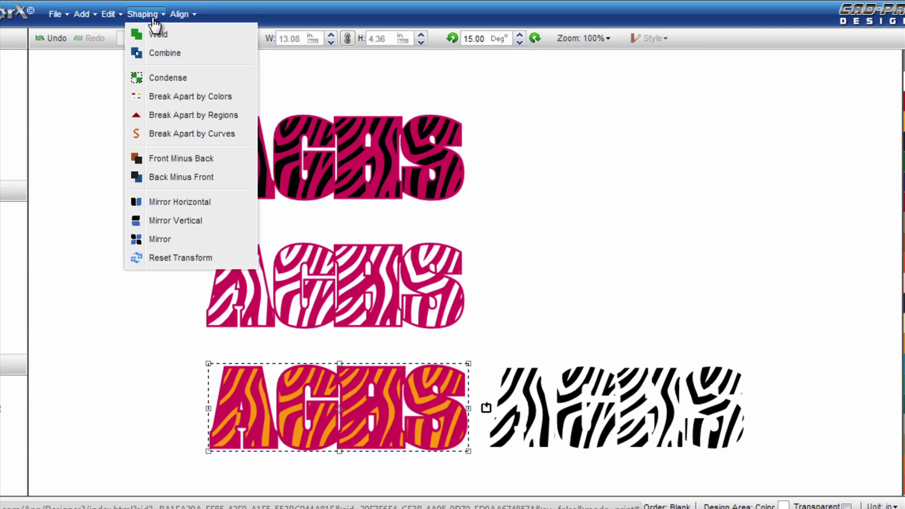
click(162, 53)
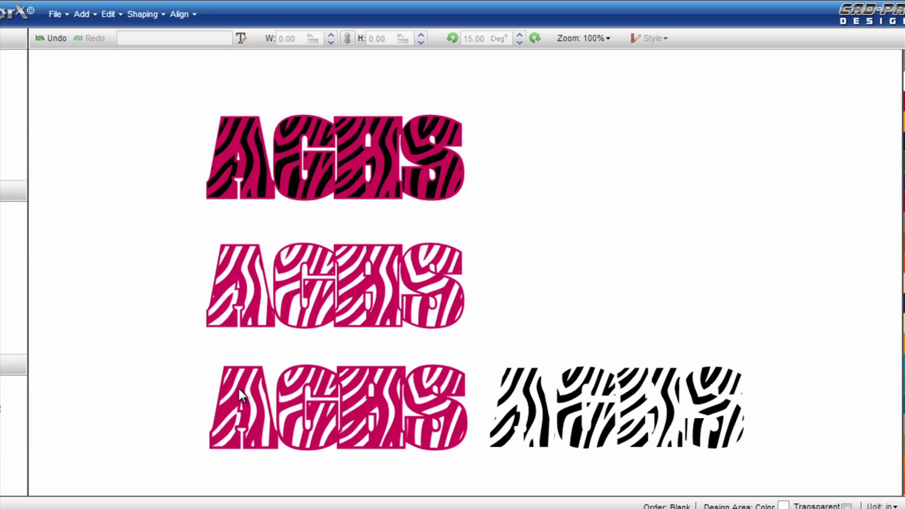
click(548, 412)
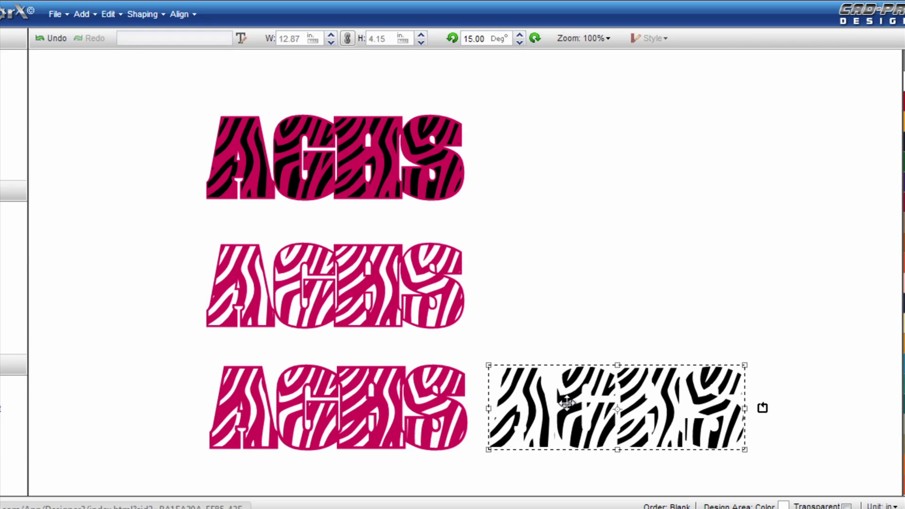
drag(580, 398, 689, 359)
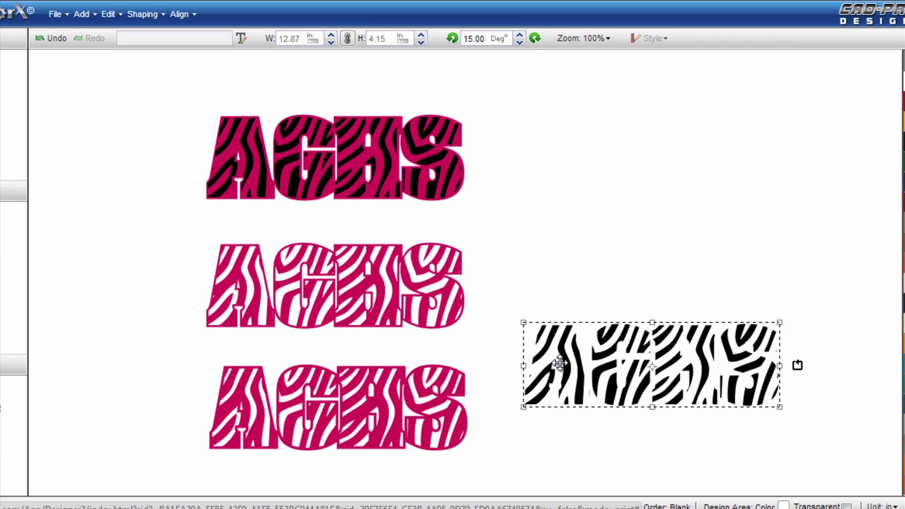
drag(562, 362, 367, 405)
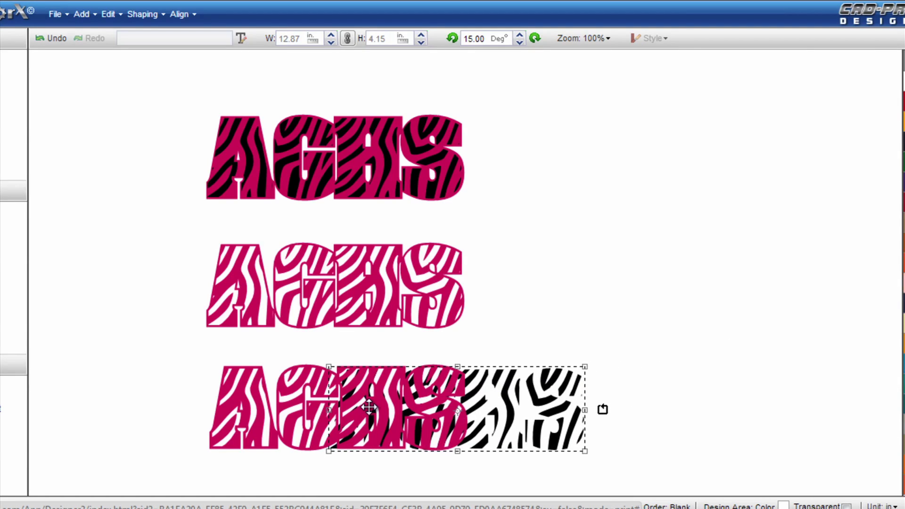
click(158, 15)
mouse_move(178, 16)
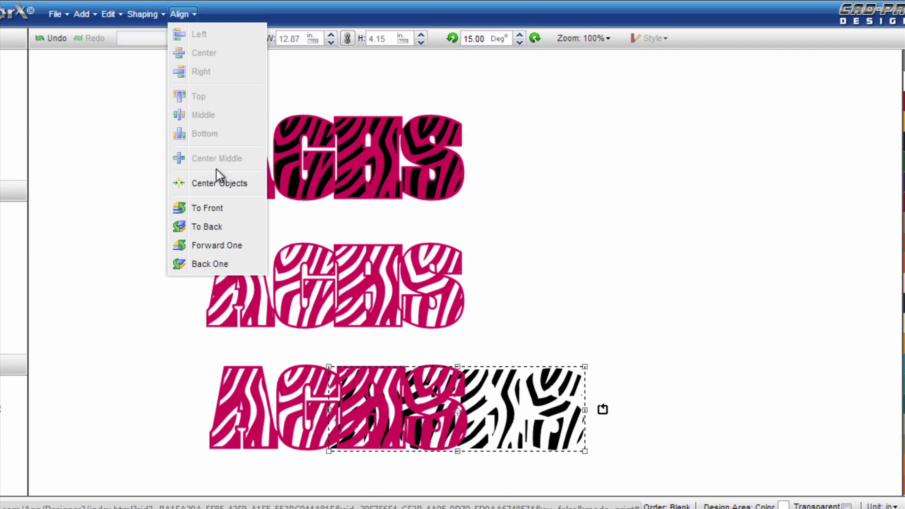
click(216, 218)
drag(457, 393, 353, 394)
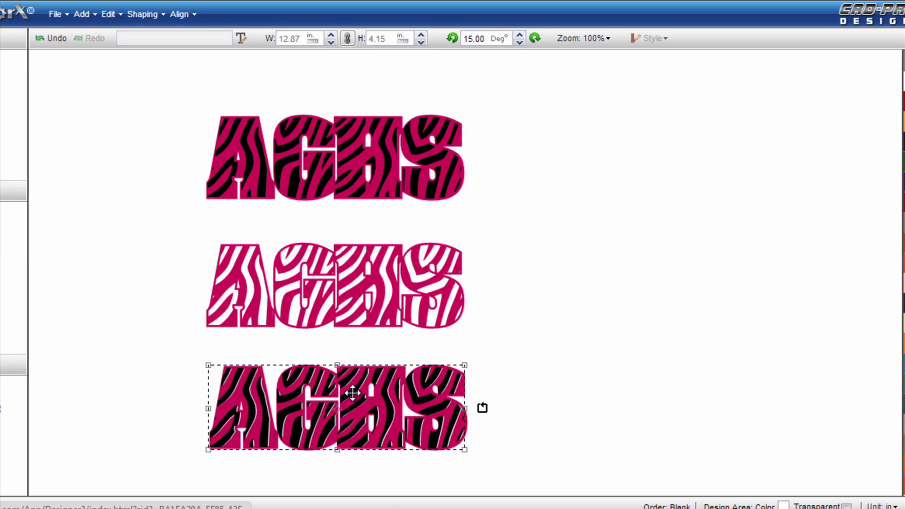
drag(353, 393, 353, 393)
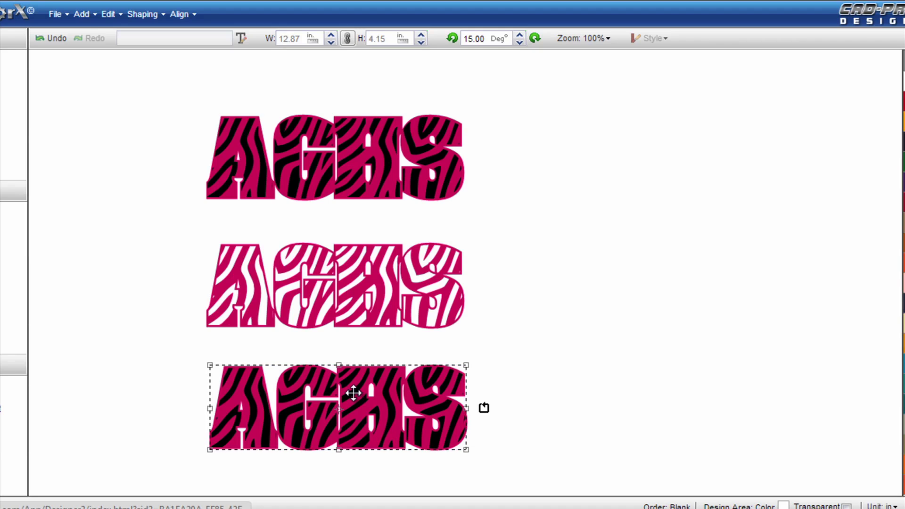
drag(353, 393, 623, 385)
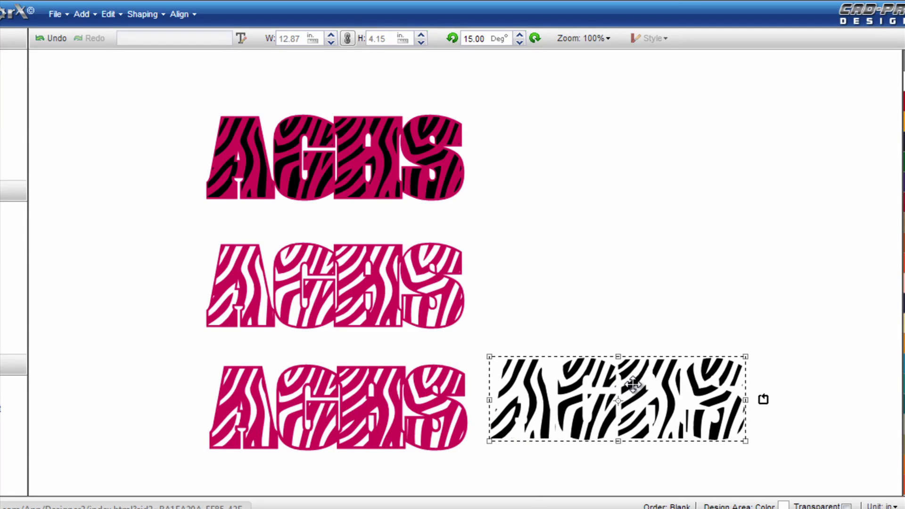